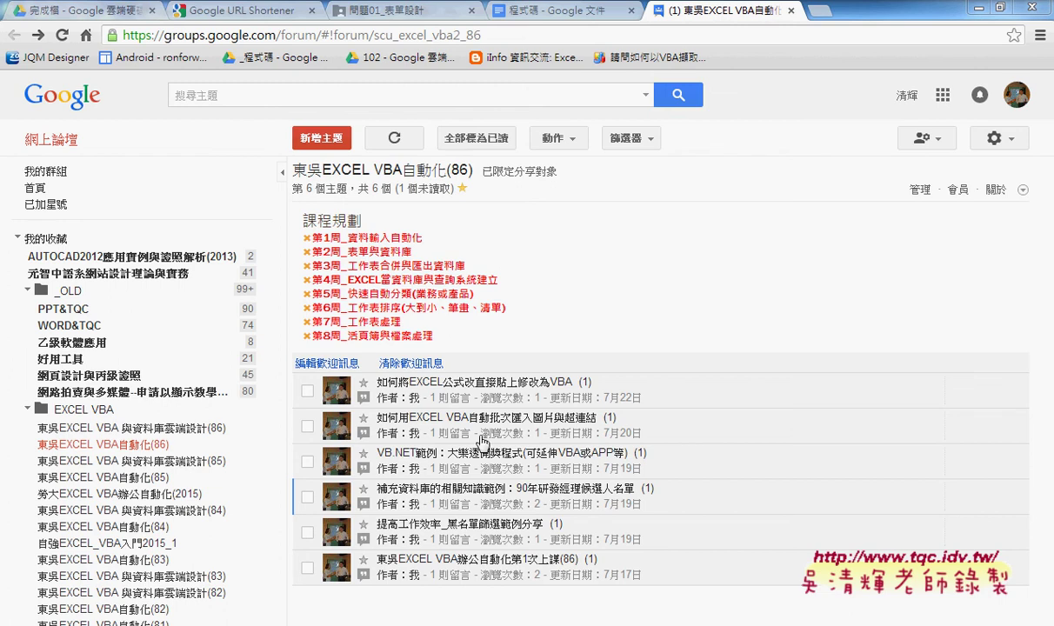
Open the fourth topic, 補充資料庫的相關知識範例：90年研發經理候選人名單, from the 東吳EXCEL VBA自動化(86) list.
left_click(508, 493)
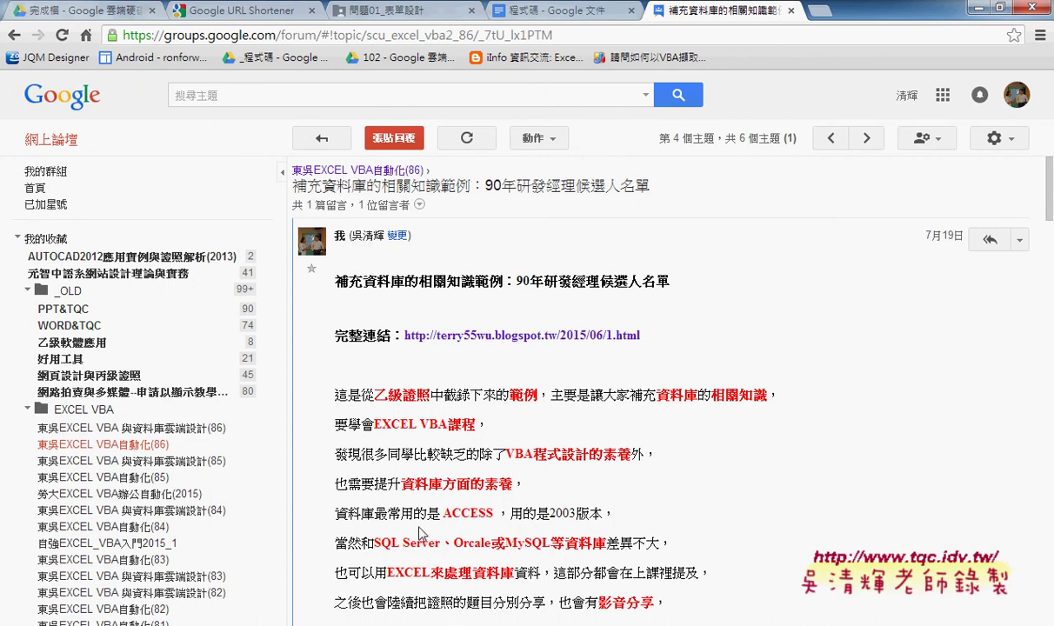
Highlight ACCESS in the post and open the terry55wu.blogspot.tw article in a new tab.
left_click_drag(444, 514, 494, 519)
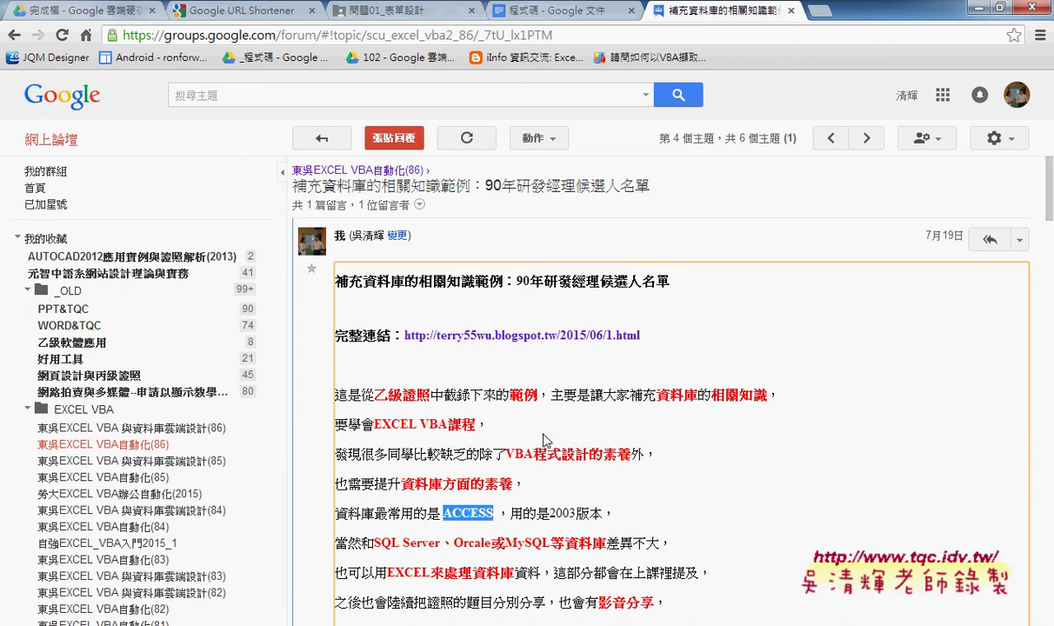
left_click(565, 336)
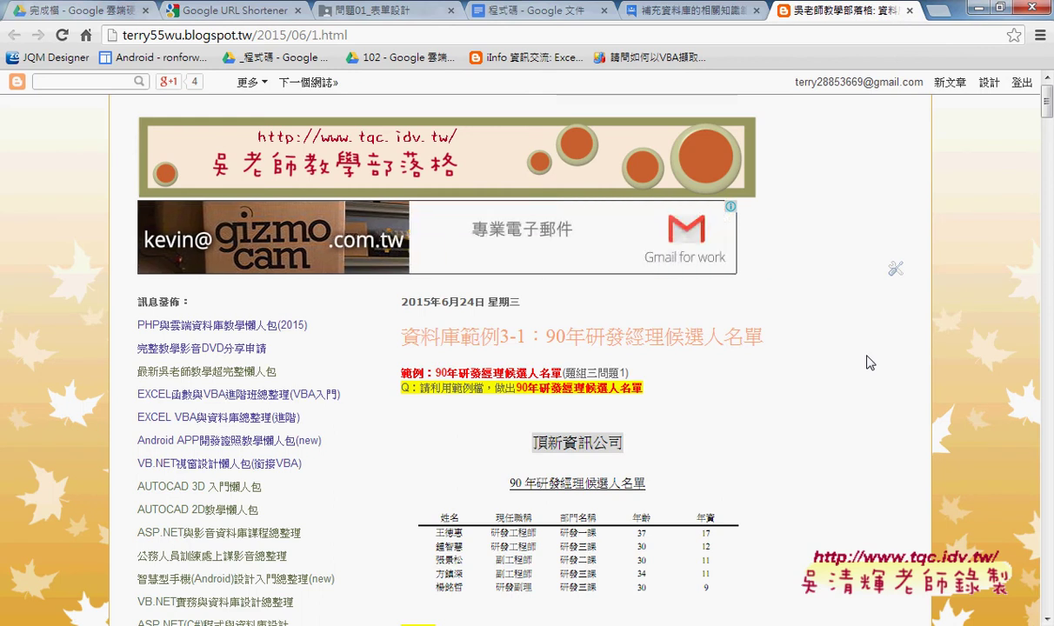
scroll(870, 362, "down", 2)
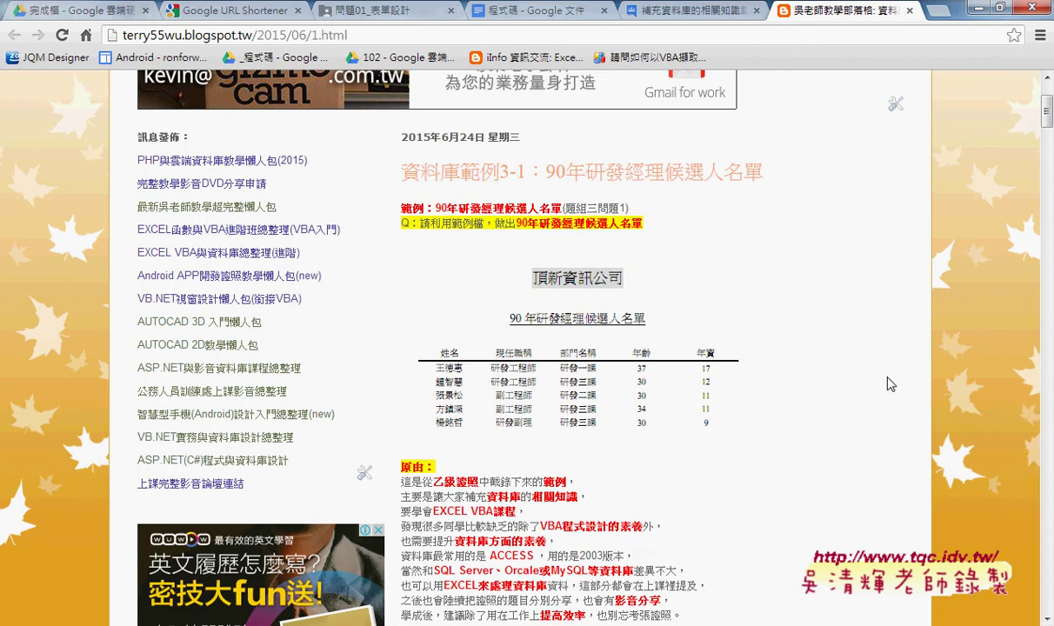
scroll(890, 383, "down", 1)
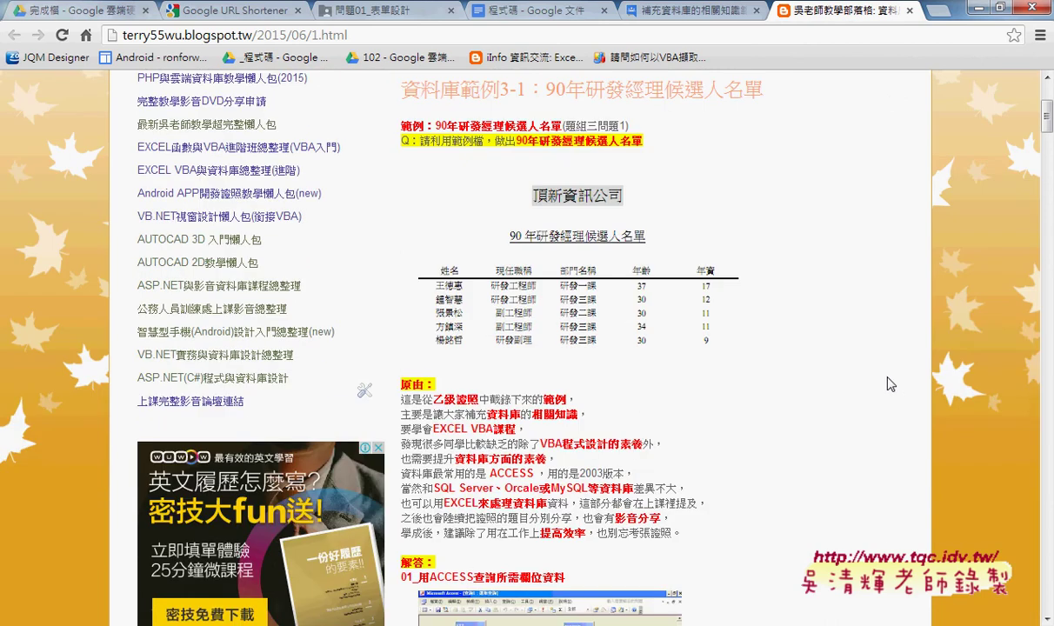
scroll(891, 384, "down", 5)
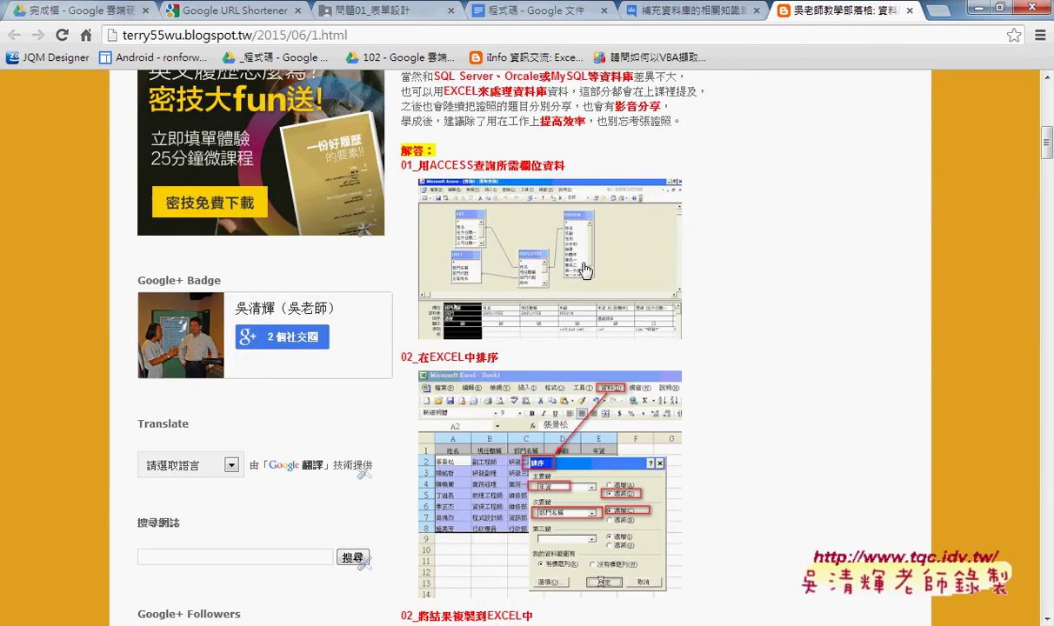
left_click(525, 236)
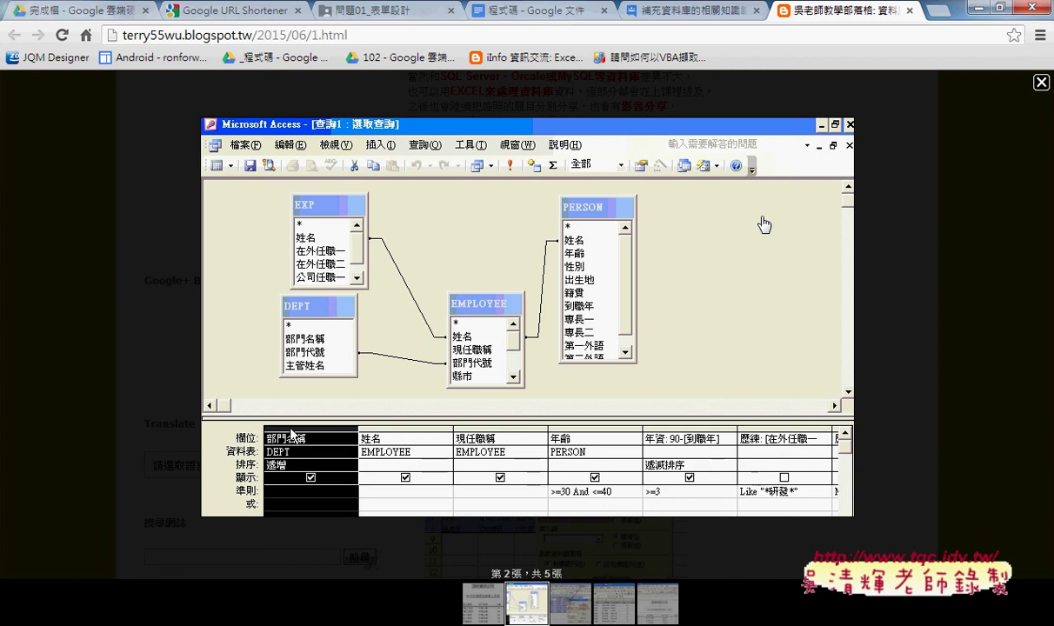
left_click(1044, 87)
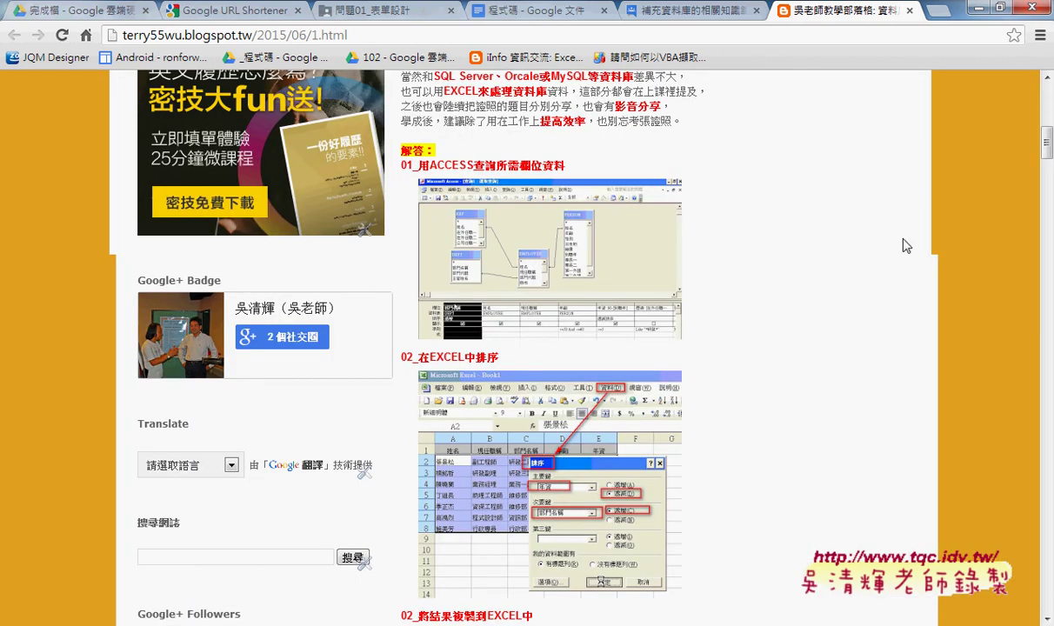
Read through the blog post, return to the Google Groups tab, and minimize Chrome.
scroll(870, 302, "down", 3)
scroll(870, 302, "down", 2)
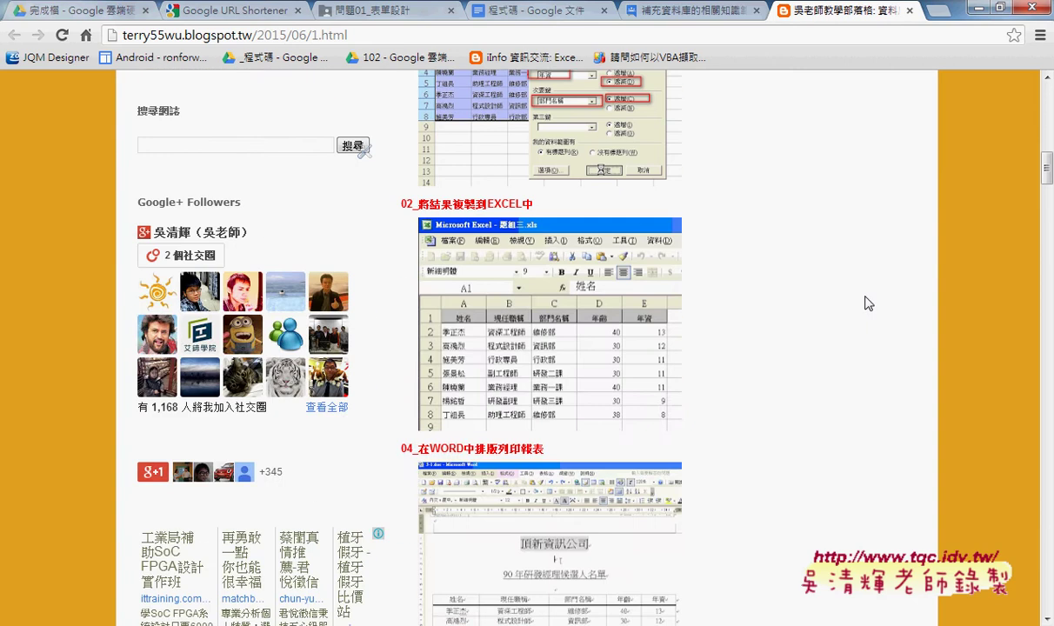
scroll(870, 302, "down", 1)
scroll(870, 301, "down", 2)
scroll(865, 303, "down", 2)
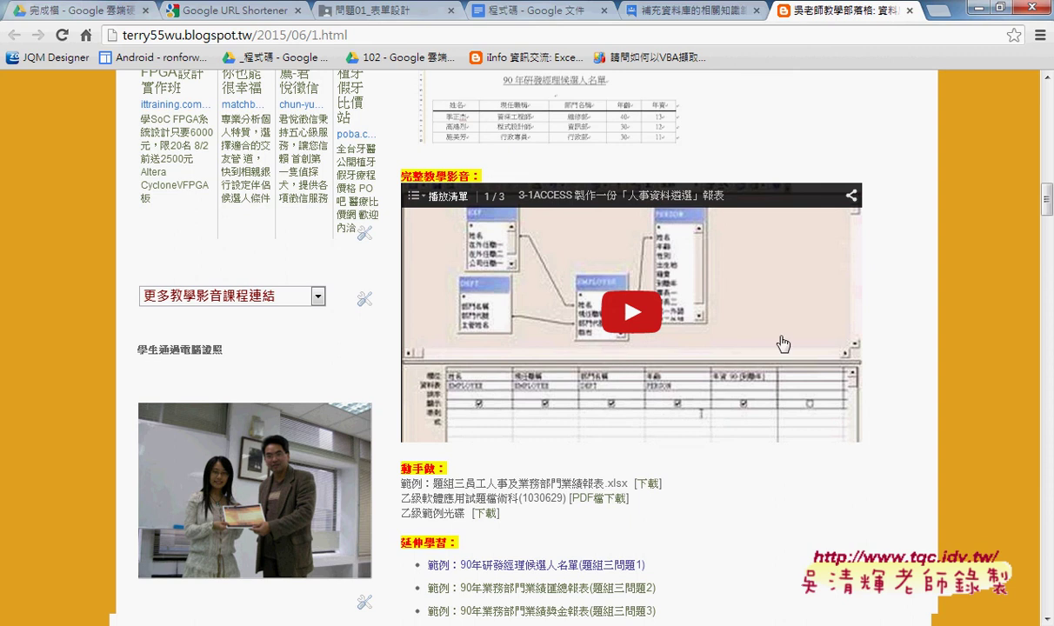
scroll(918, 367, "up", 2)
scroll(918, 368, "up", 4)
scroll(917, 367, "up", 2)
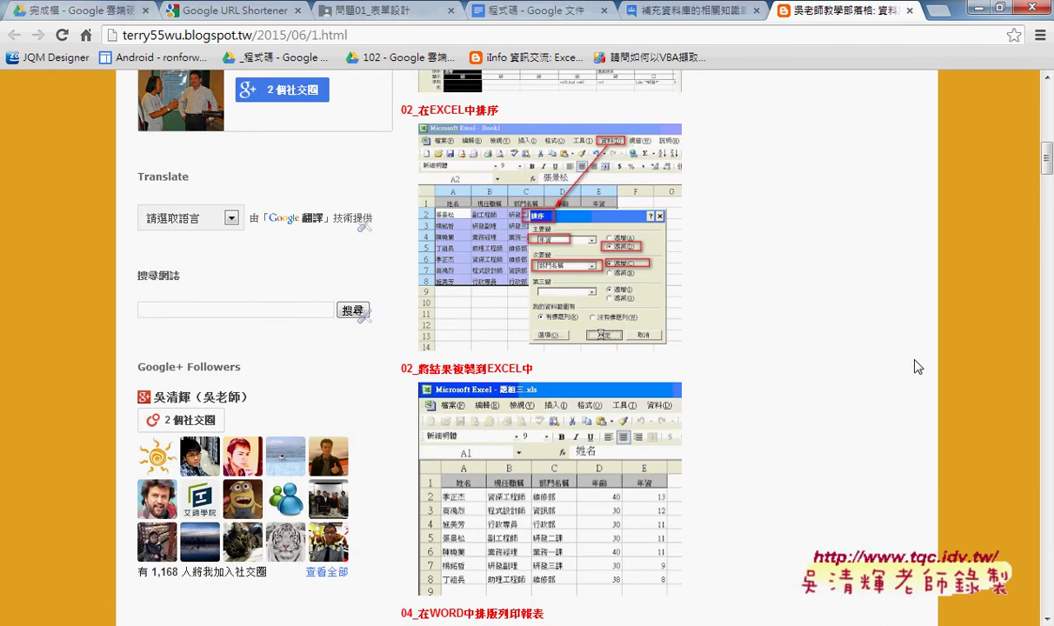
scroll(918, 367, "up", 5)
scroll(918, 368, "up", 1)
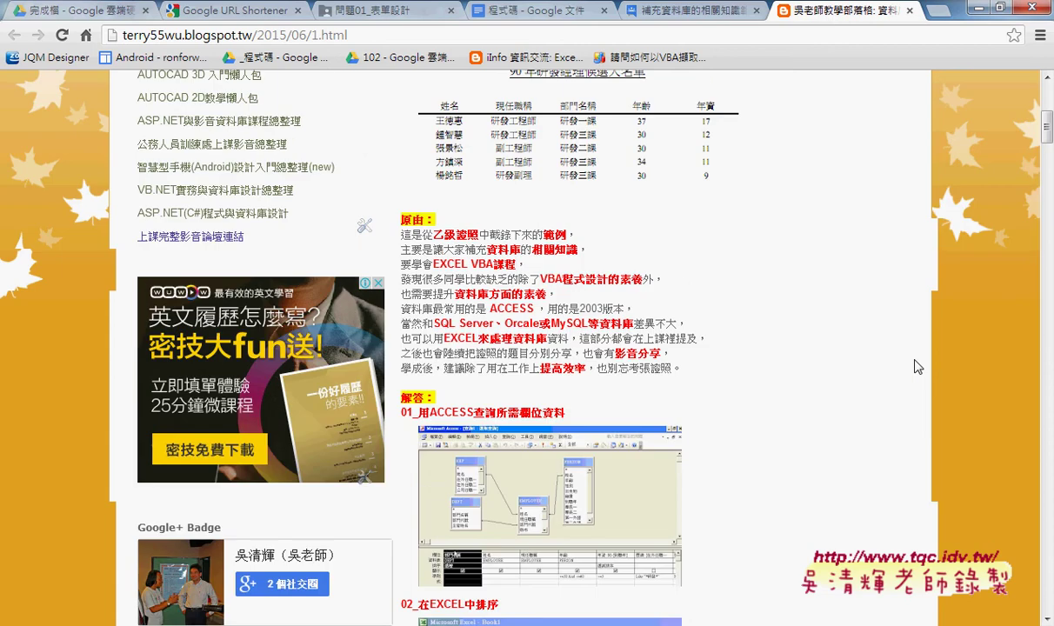
scroll(830, 233, "up", 3)
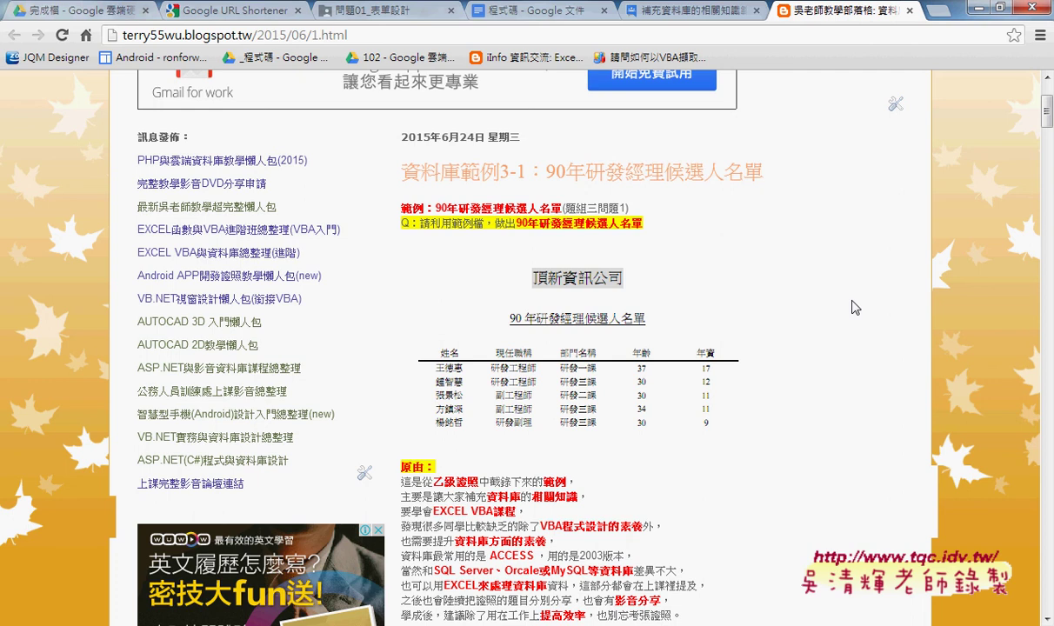
left_click(683, 15)
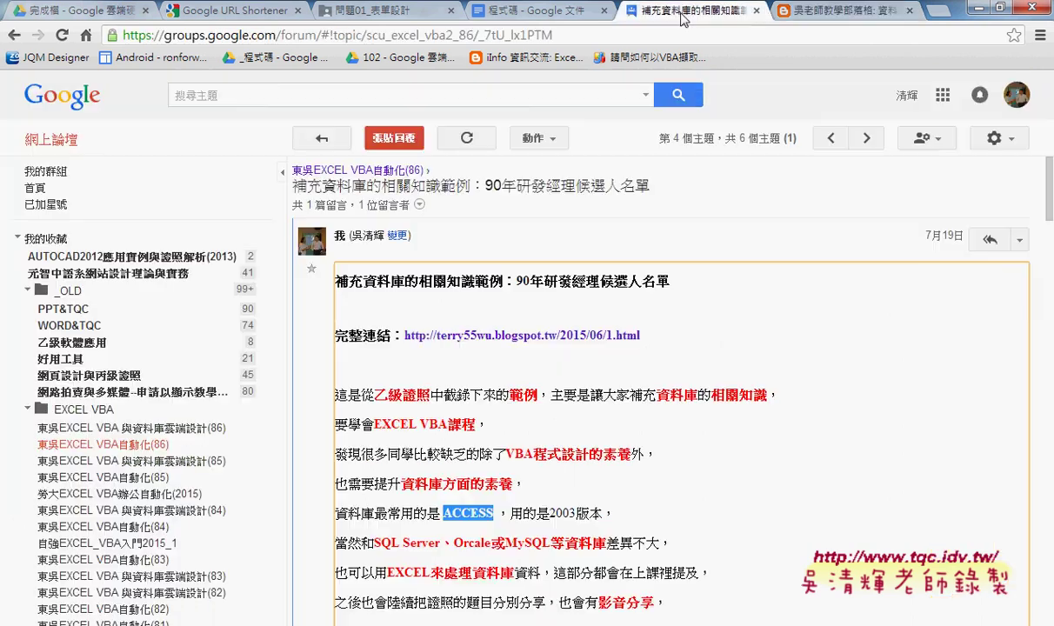
left_click(977, 8)
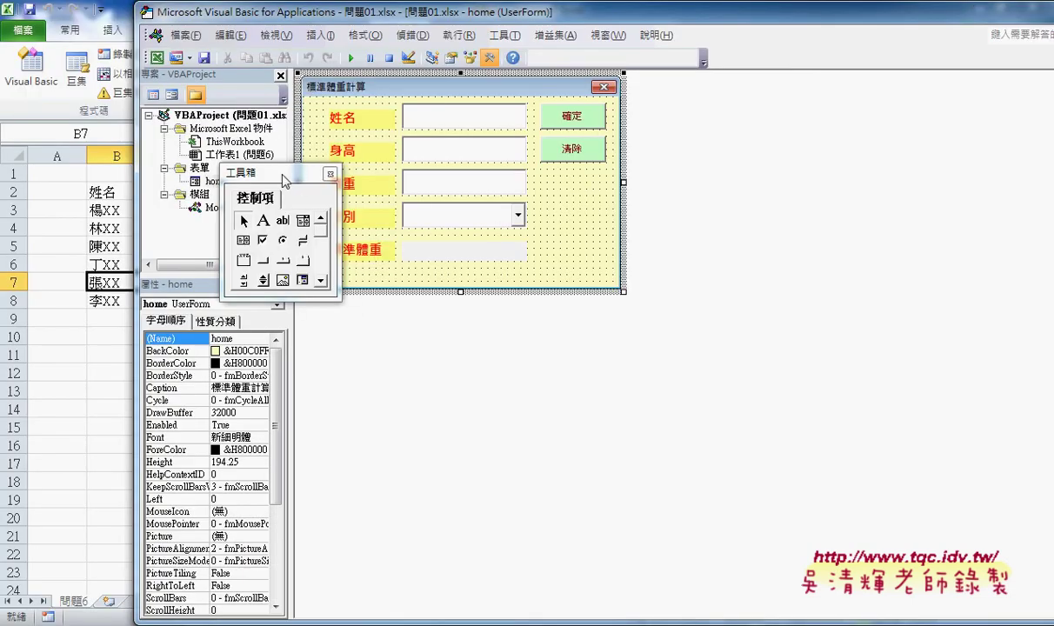
Copy the 清除 button to just below the original on the 標準體重計算 form.
left_click_drag(261, 173, 689, 91)
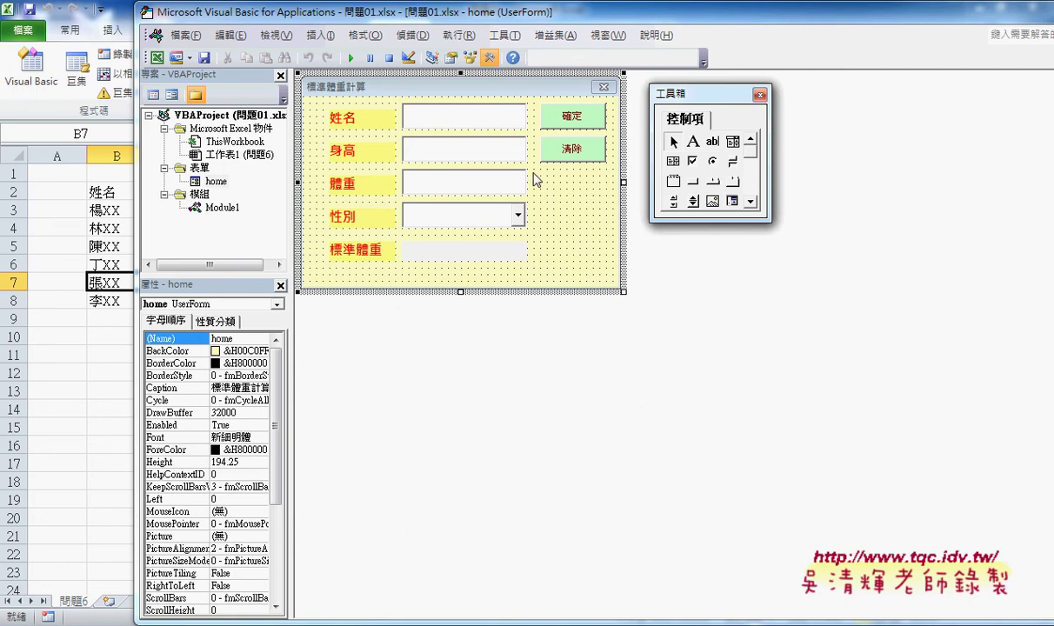
left_click_drag(557, 155, 578, 199)
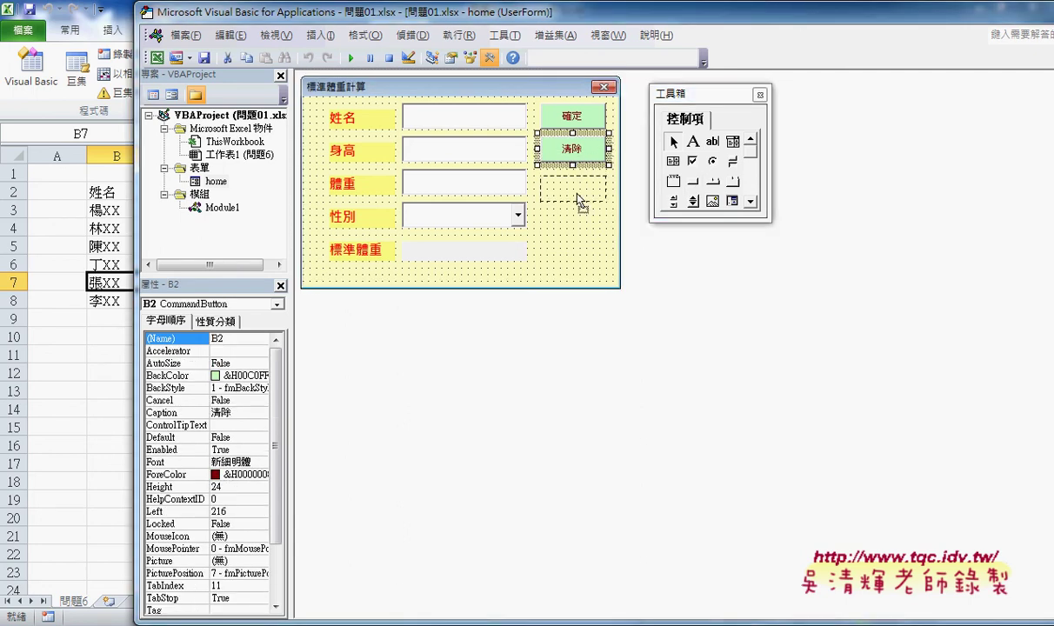
left_click_drag(578, 198, 578, 195)
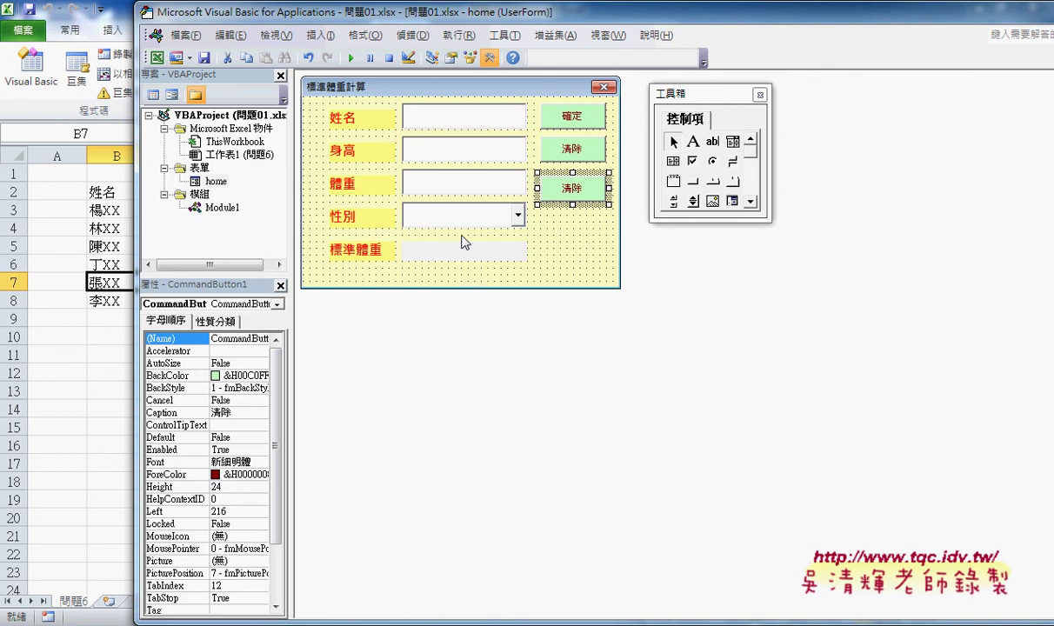
left_click(569, 118)
left_click(540, 144)
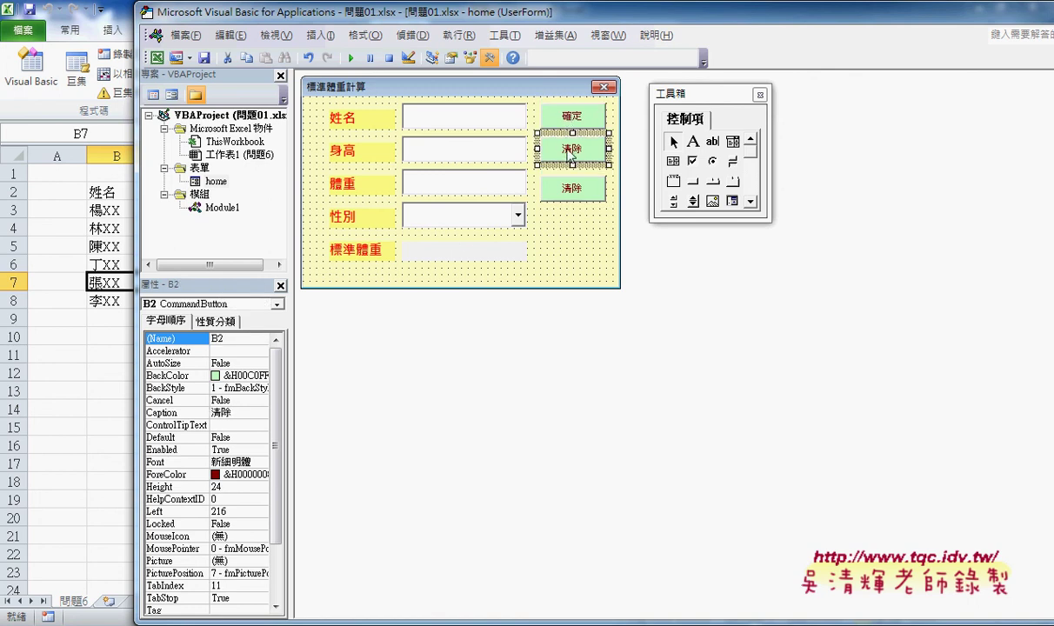
left_click(542, 181)
Name the copied button B3 and set its caption to 新增.
left_click(218, 339)
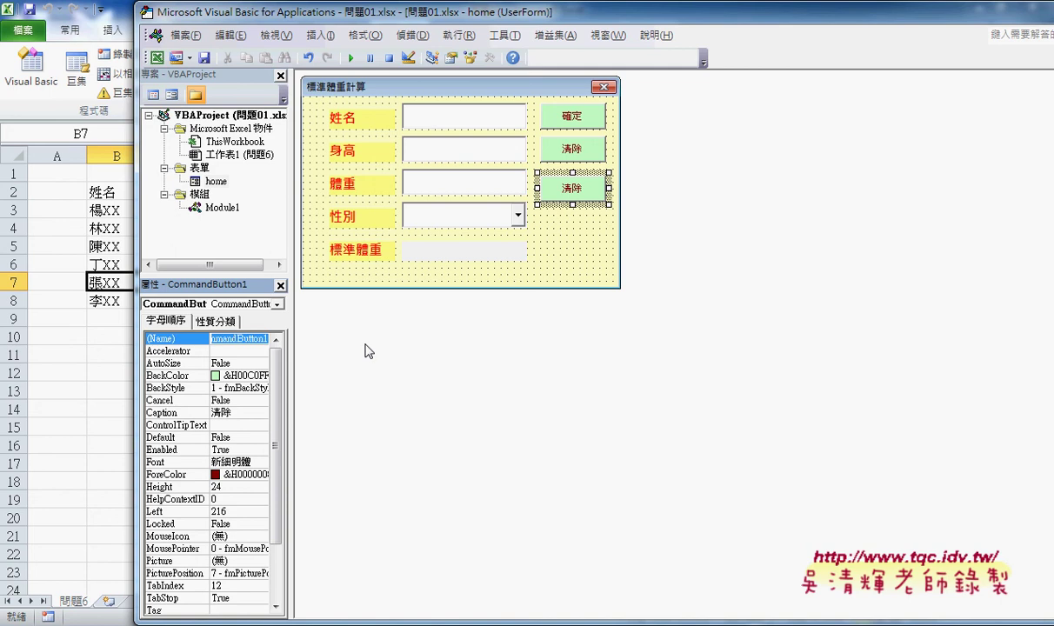
type("B3")
key("Return")
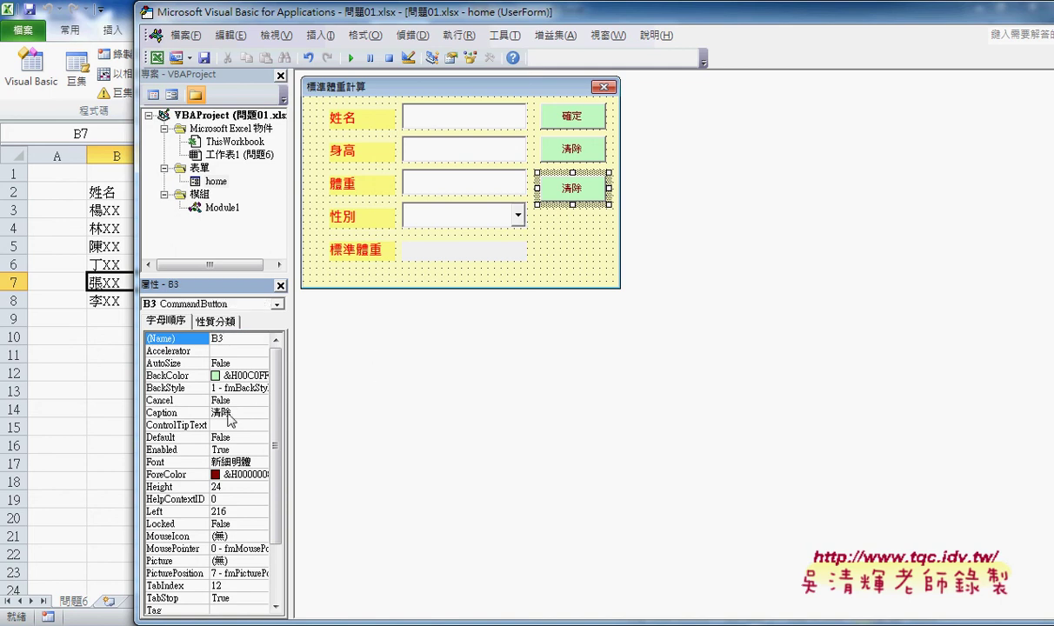
left_click(226, 413)
type("ㄒ")
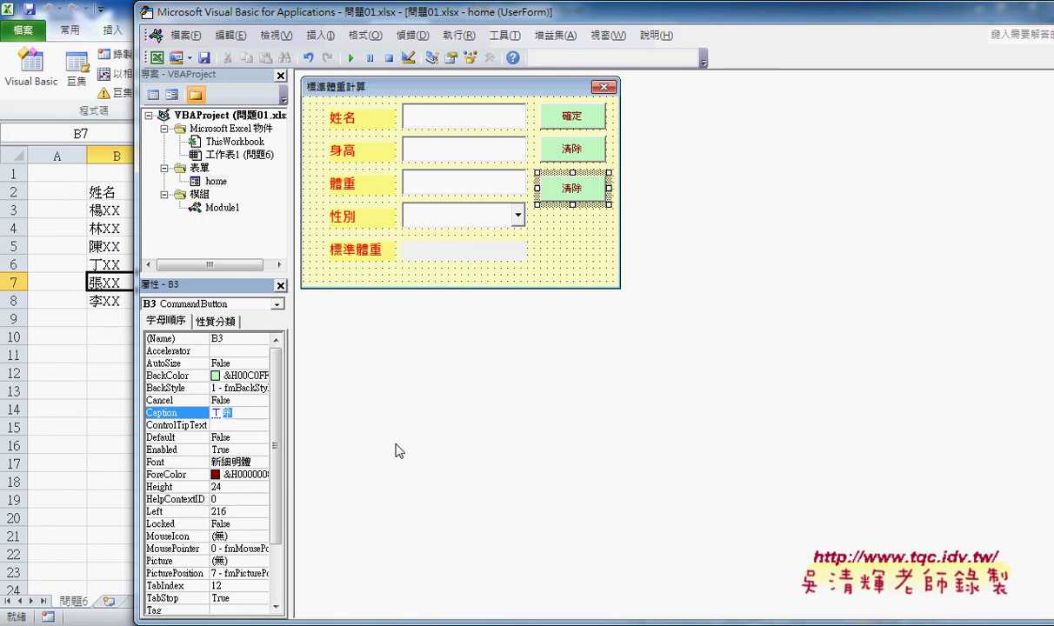
type("一ㄣ")
type("新")
type("增")
Duplicate the 新增 button below it and caption the copy 新增全部.
mouse_move(540, 196)
left_mouse_down()
mouse_move(574, 246)
mouse_move(566, 240)
left_mouse_up()
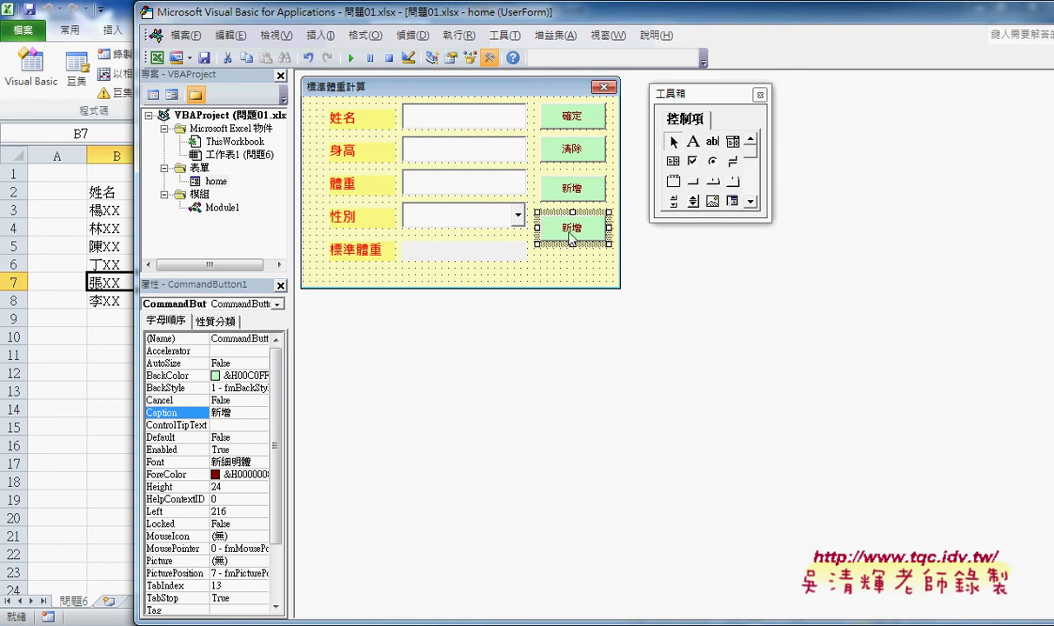
left_click(250, 410)
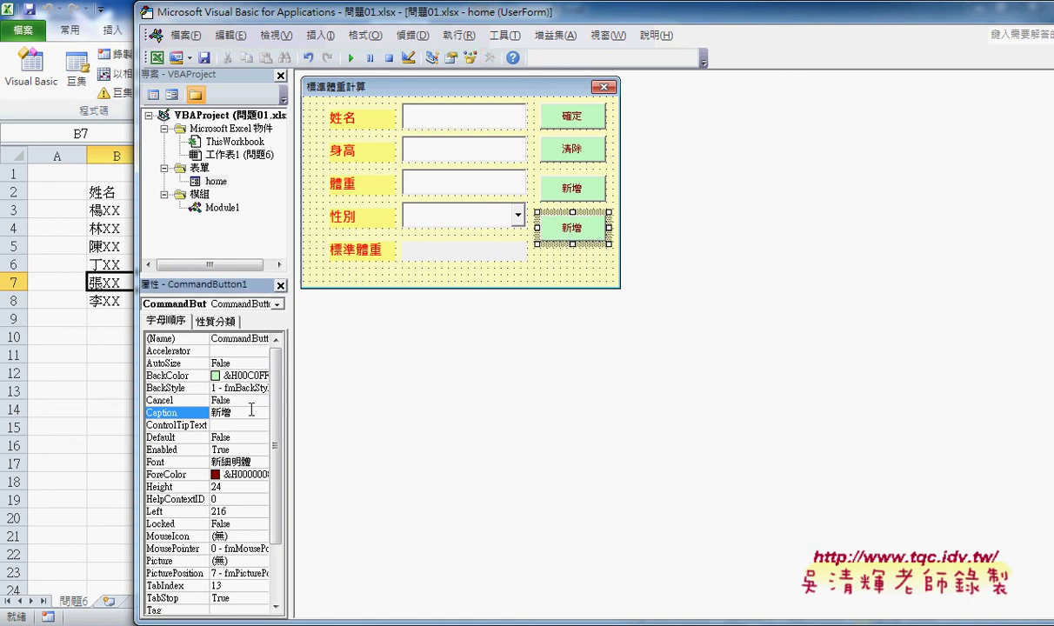
type("ㄑㄩㄢ6")
type("ㄅㄨ4")
key("Return")
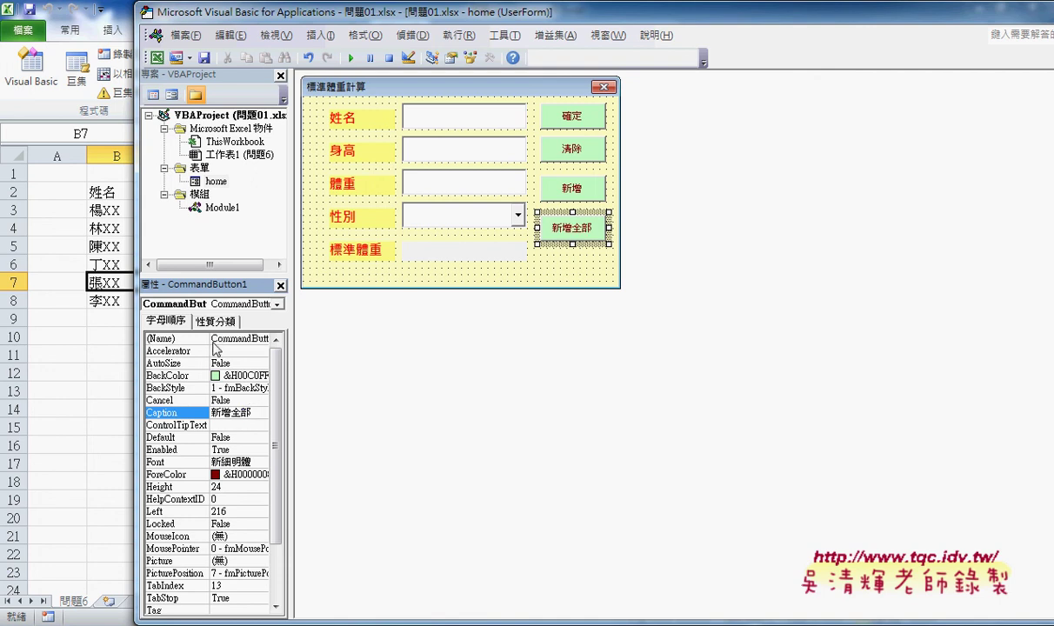
Rename the 新增全部 button to B4, then go back to the Excel workbook.
left_click(264, 339)
left_click_drag(263, 338, 395, 344)
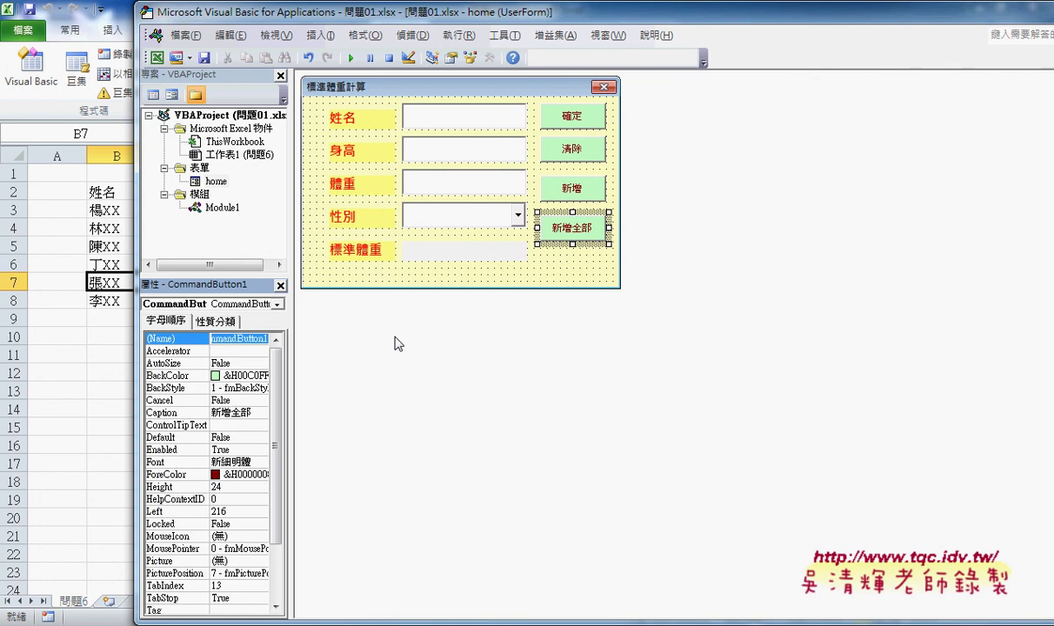
type("B4")
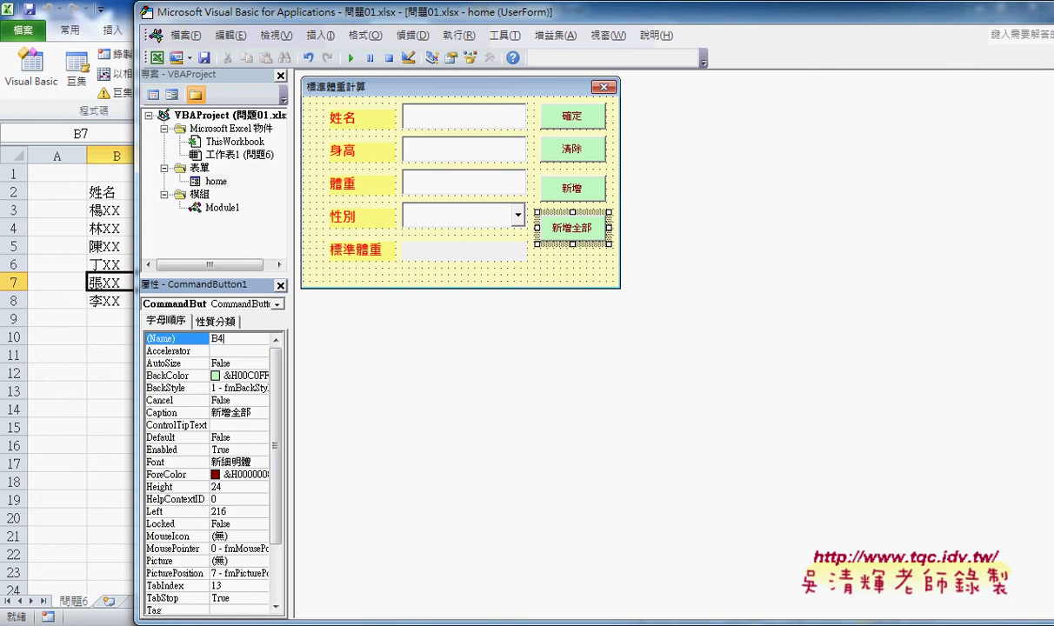
key("Return")
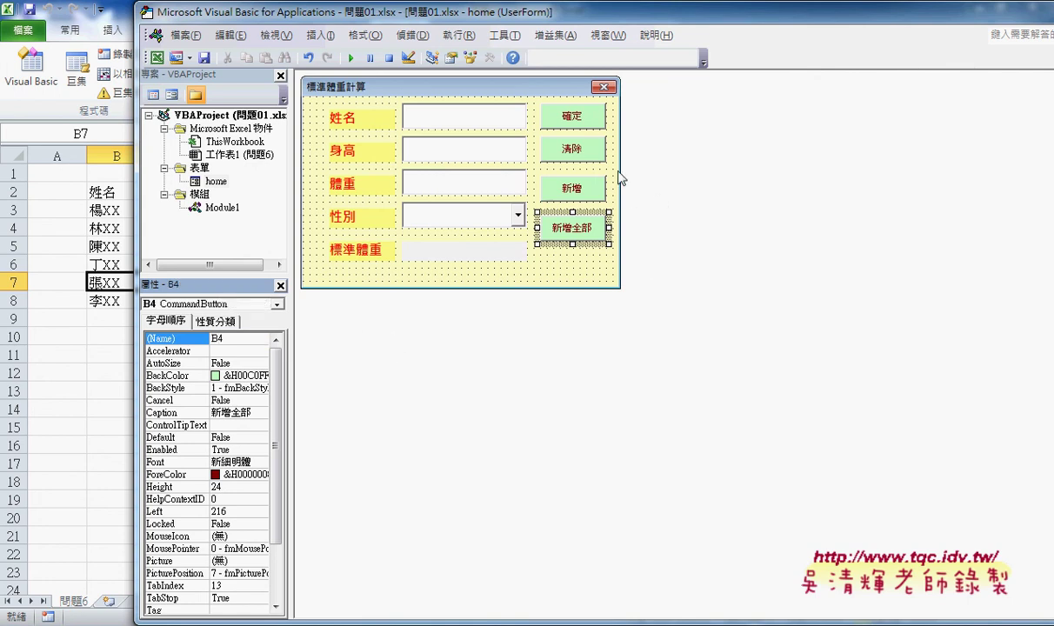
left_click(584, 187)
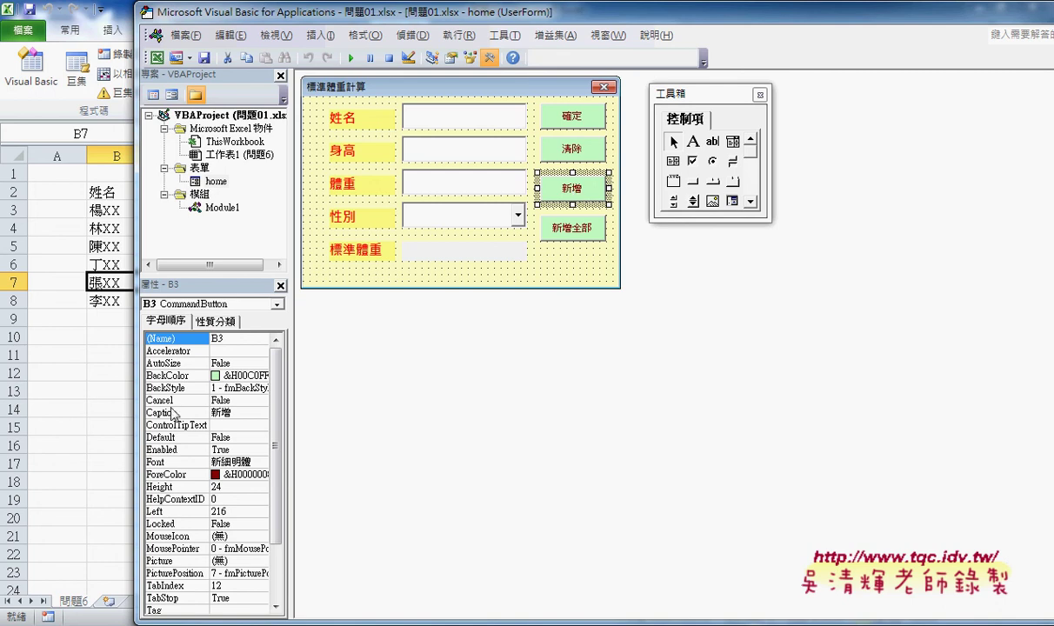
left_click(85, 407)
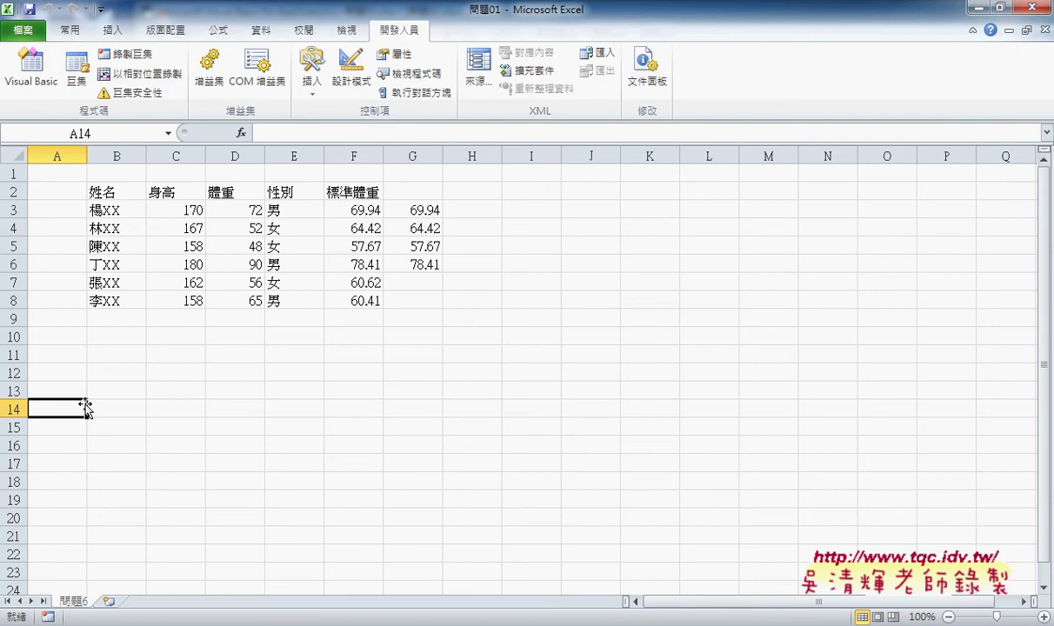
Copy the table B2:F8 and paste it at A1 of a new worksheet.
left_click(113, 191)
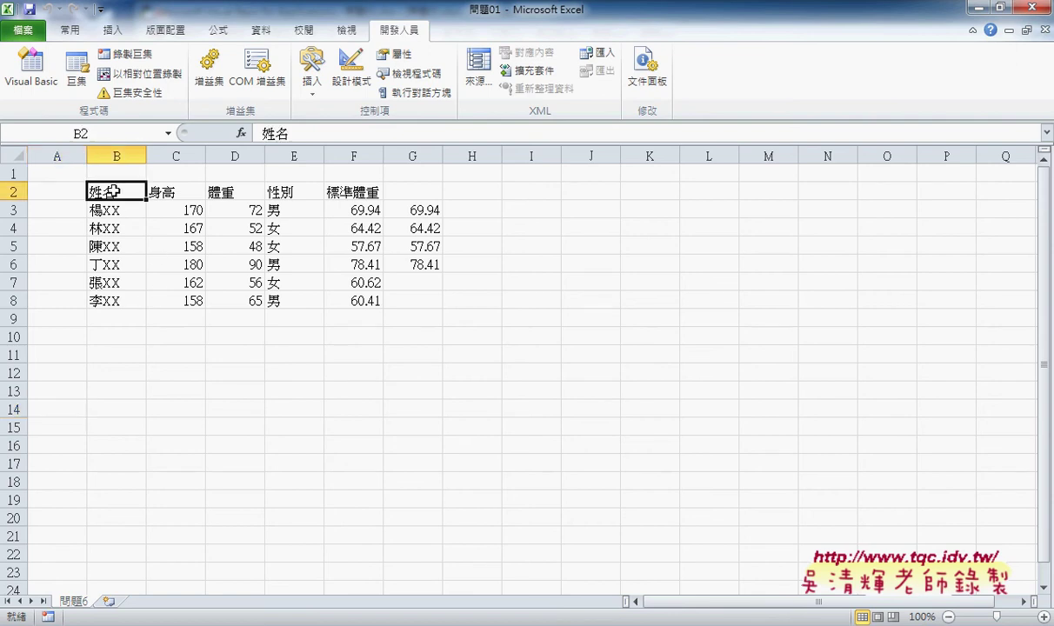
left_click_drag(113, 191, 364, 307)
key("ctrl+c")
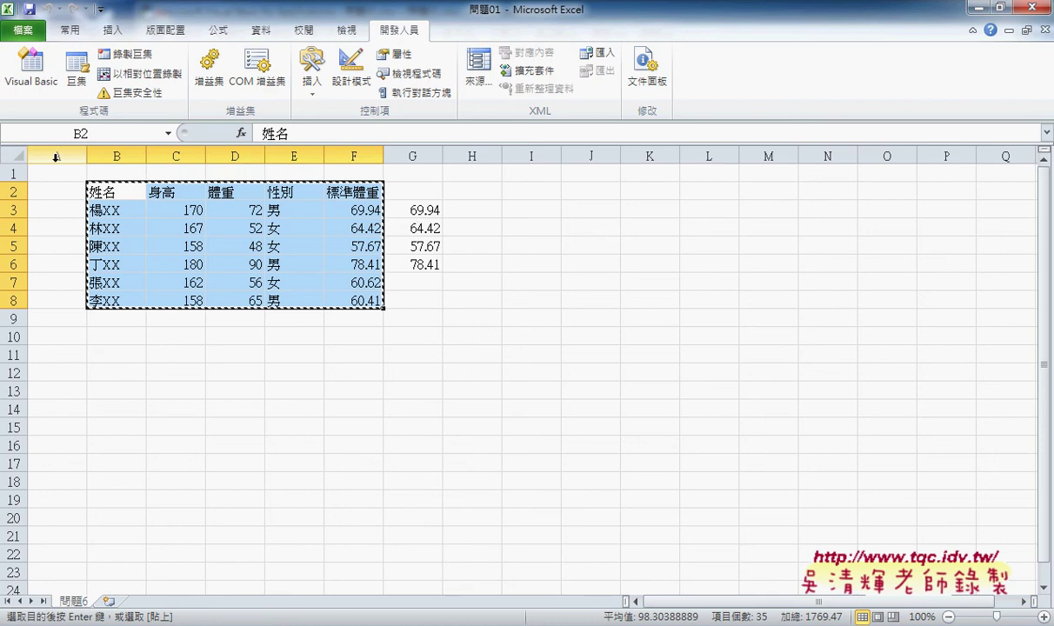
left_click(108, 600)
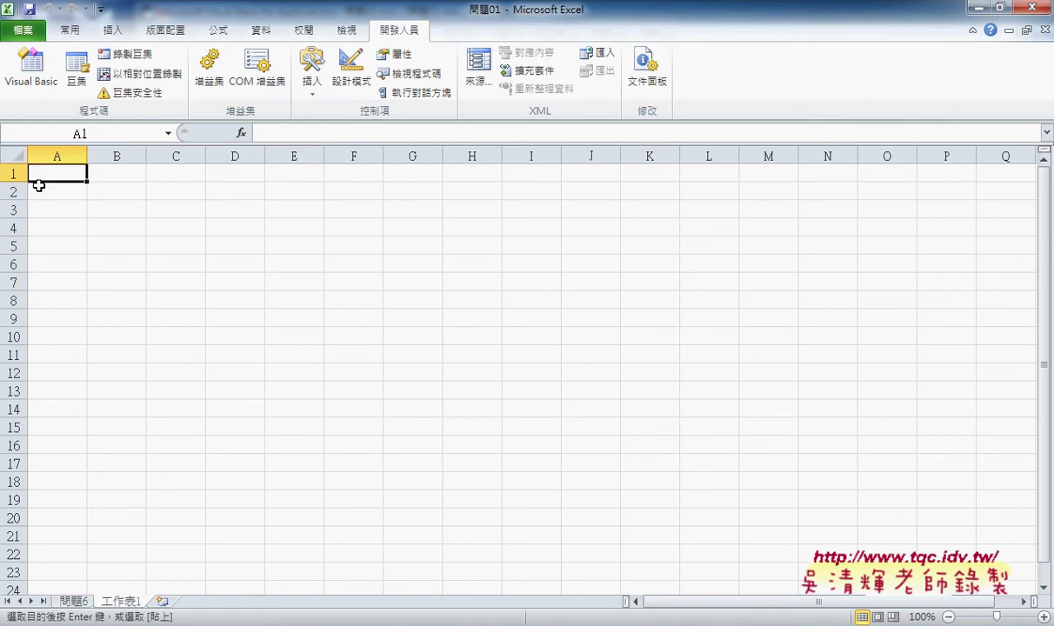
key("ctrl+v")
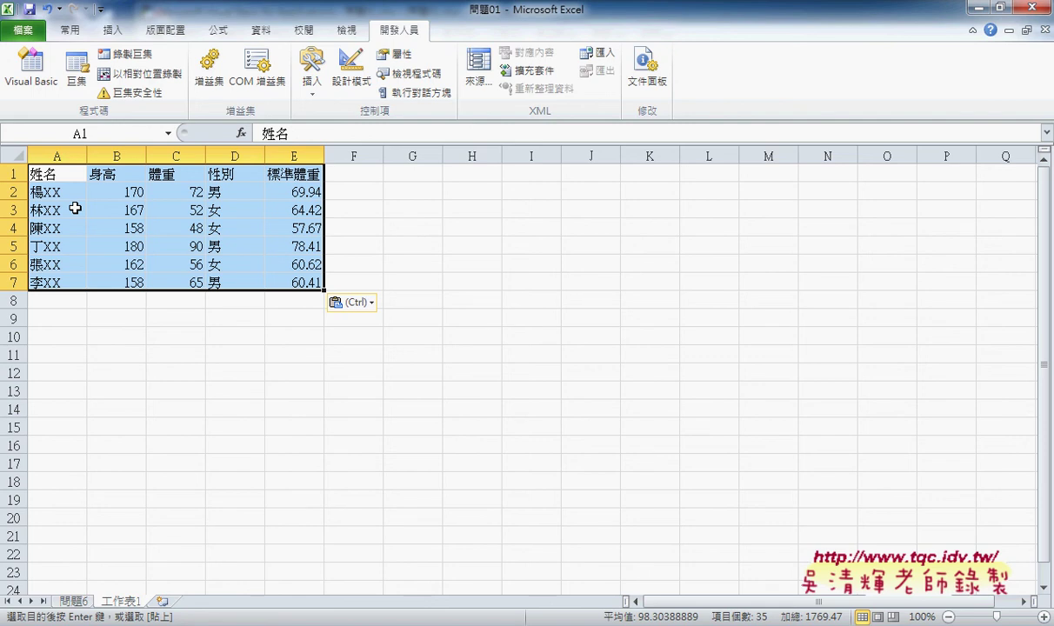
Rename the new sheet to 資料庫 and select its whole table.
double_click(122, 601)
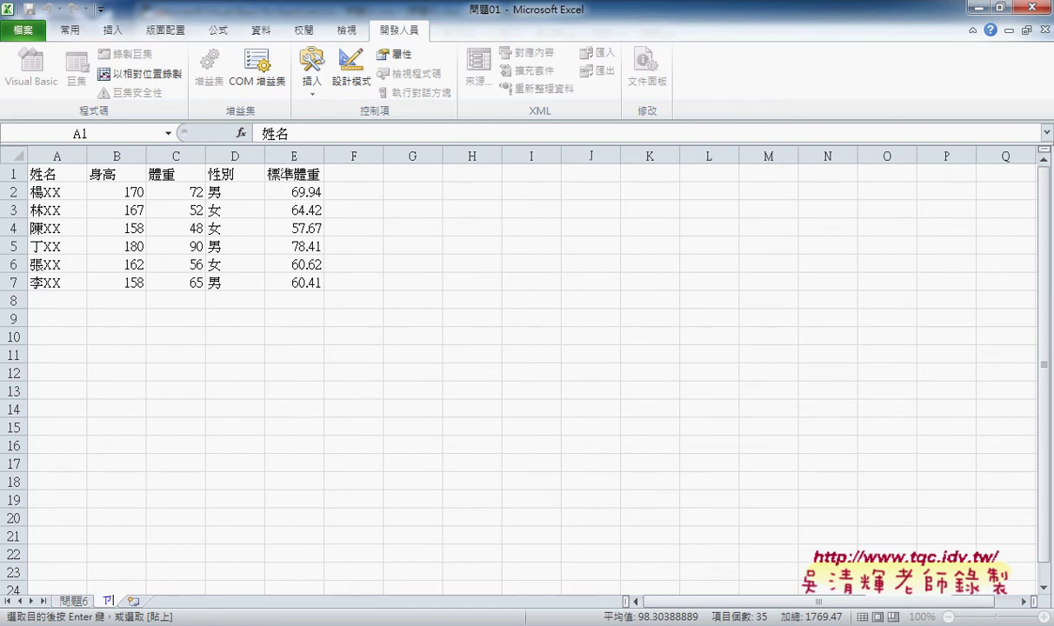
type("資ㄌㄧㄠ")
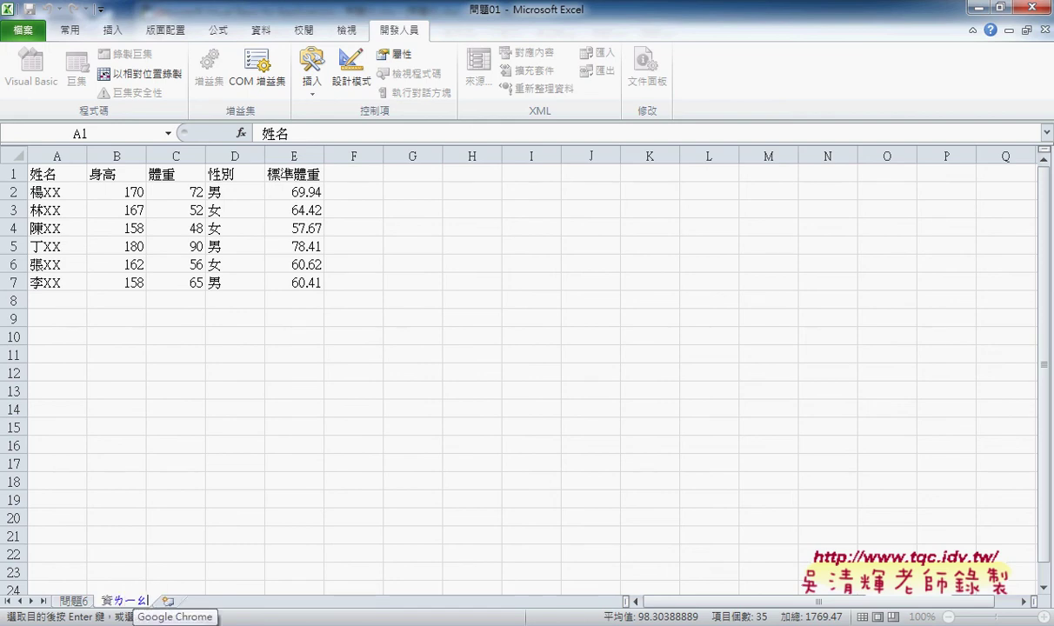
type("料ㄌ")
type("庫")
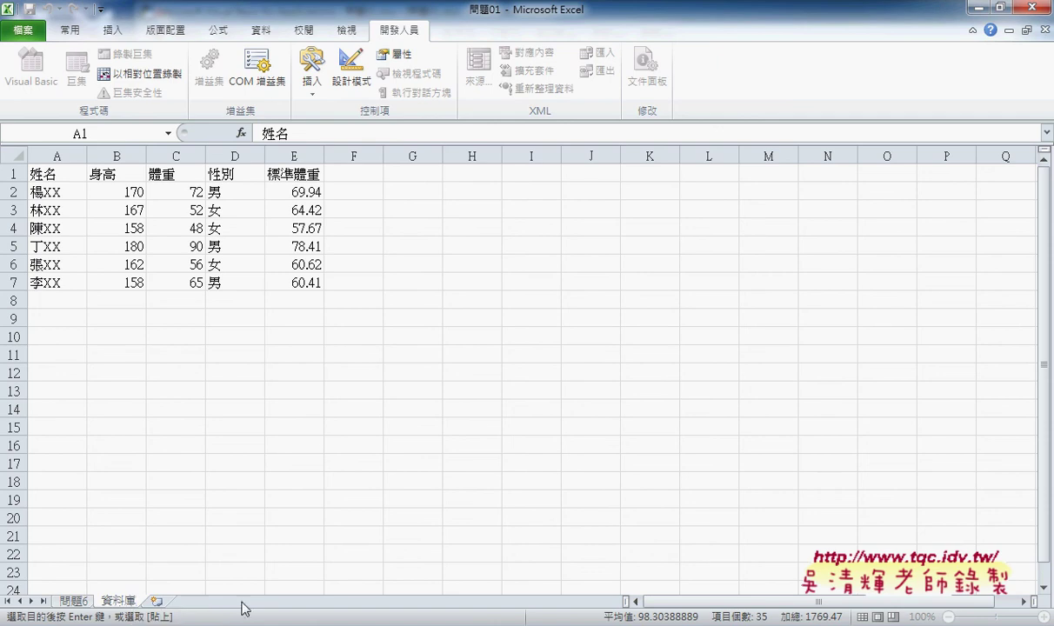
key("ctrl+a")
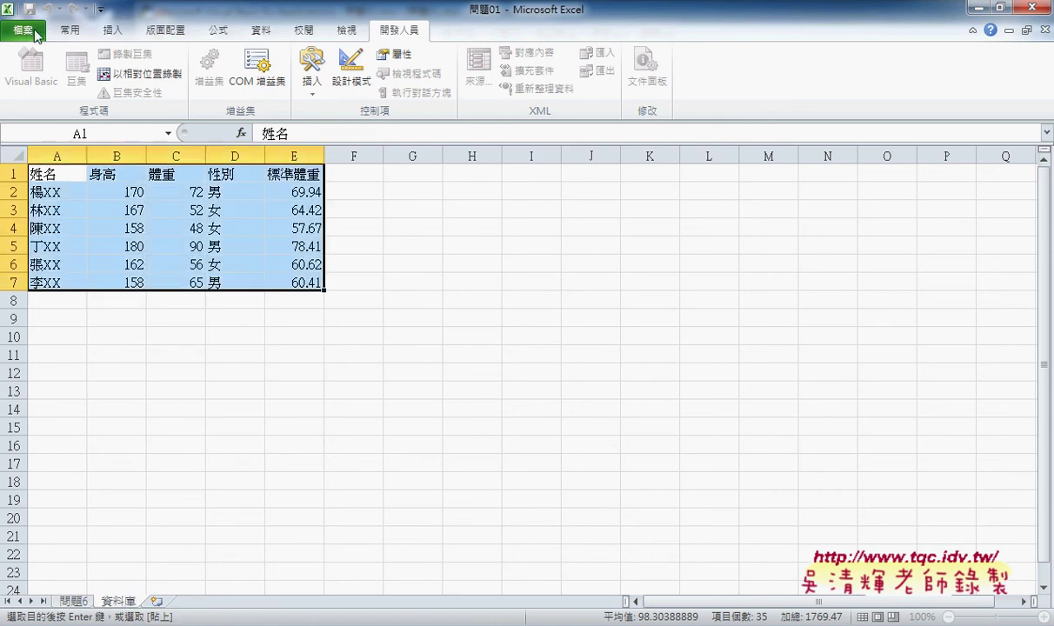
left_click(37, 35)
Save 問題01 to the Desktop as an Excel 啟用巨集的活頁簿 (macro-enabled workbook).
left_click(44, 77)
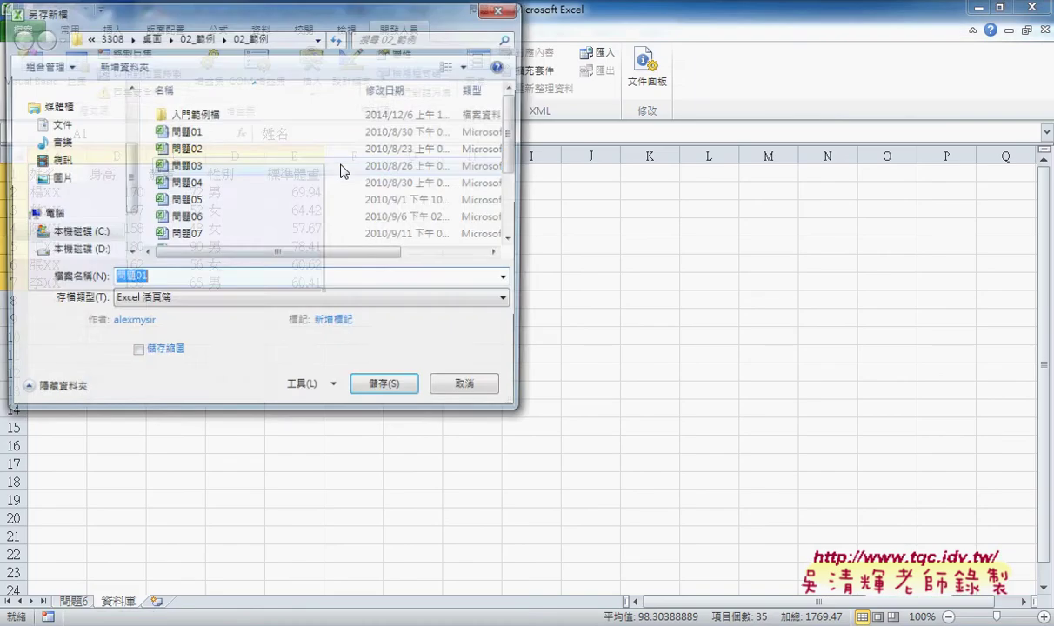
left_click_drag(292, 28, 462, 34)
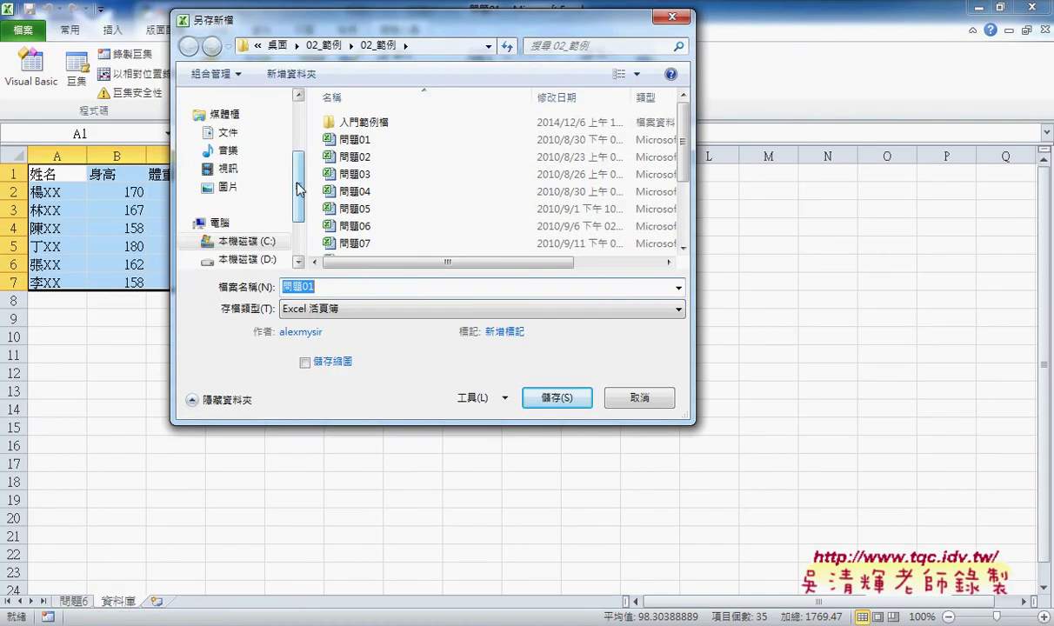
scroll(298, 190, "up", 3)
left_click(228, 175)
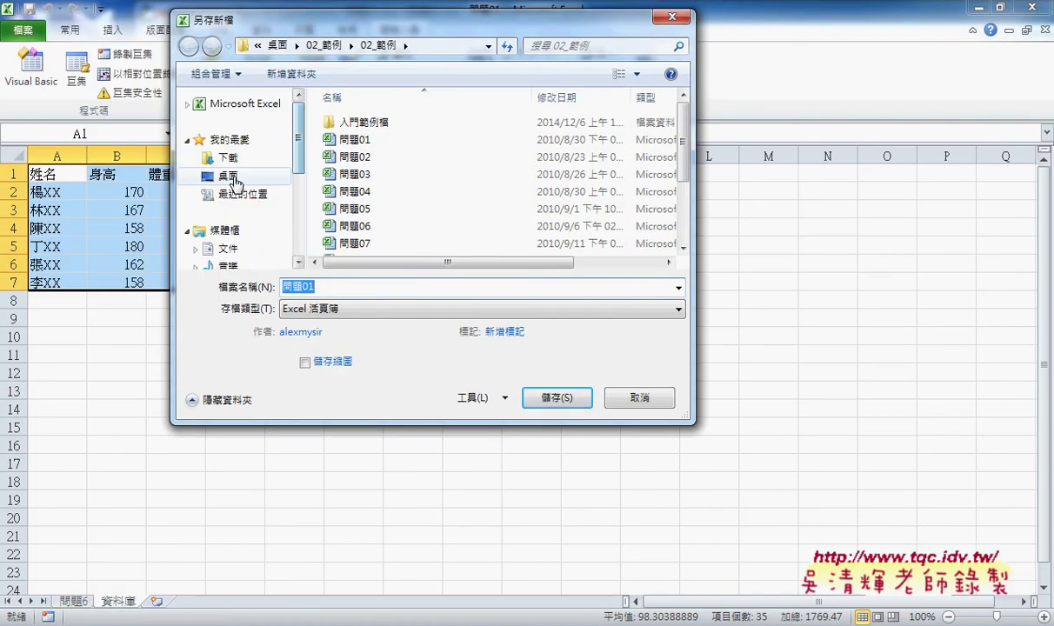
left_click(553, 399)
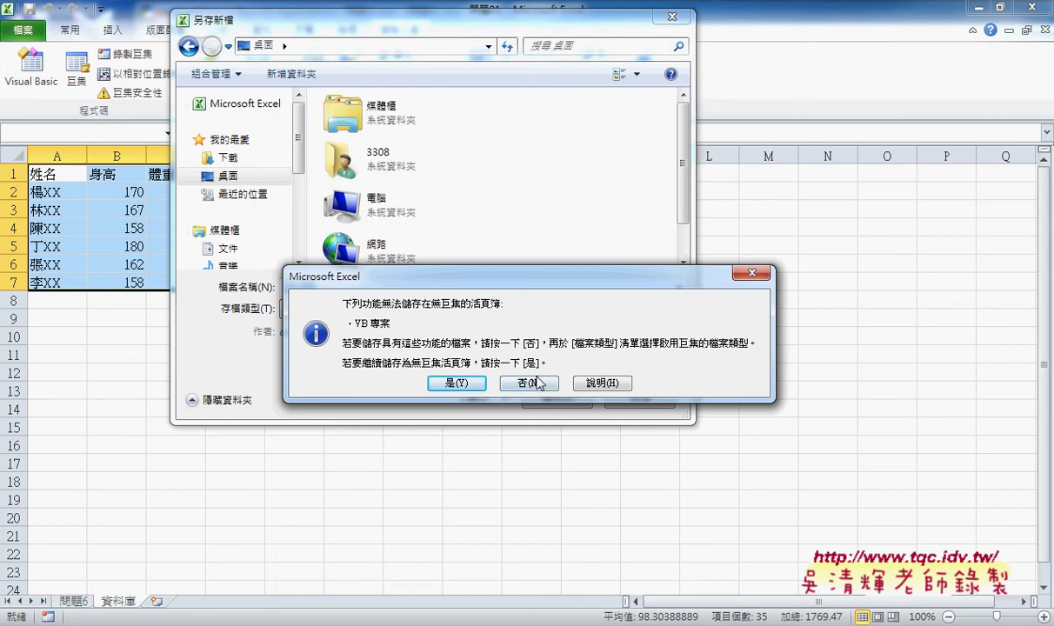
left_click(538, 384)
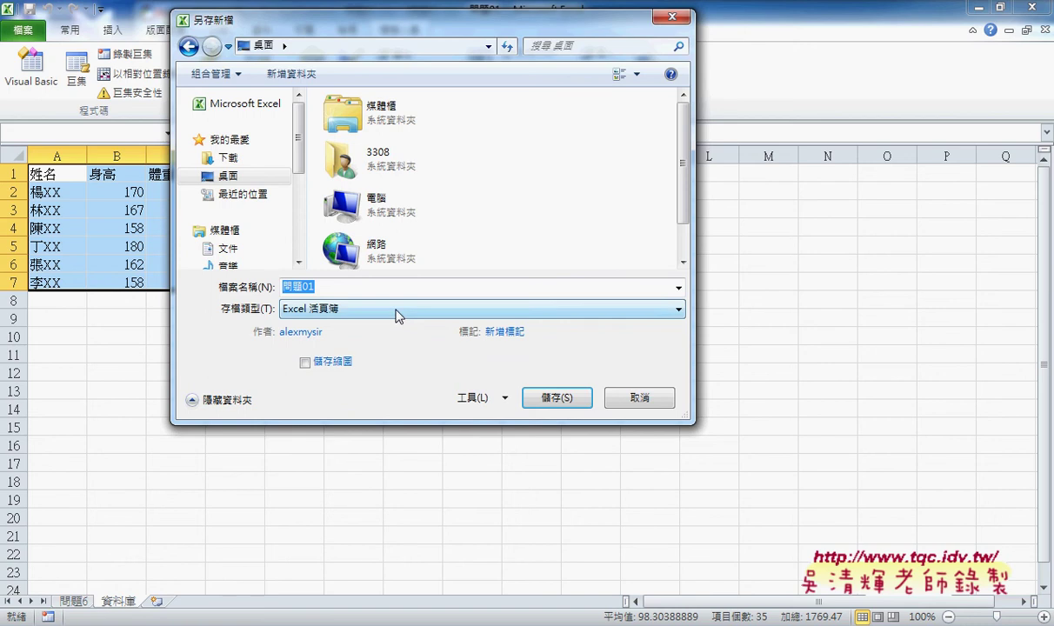
left_click(393, 310)
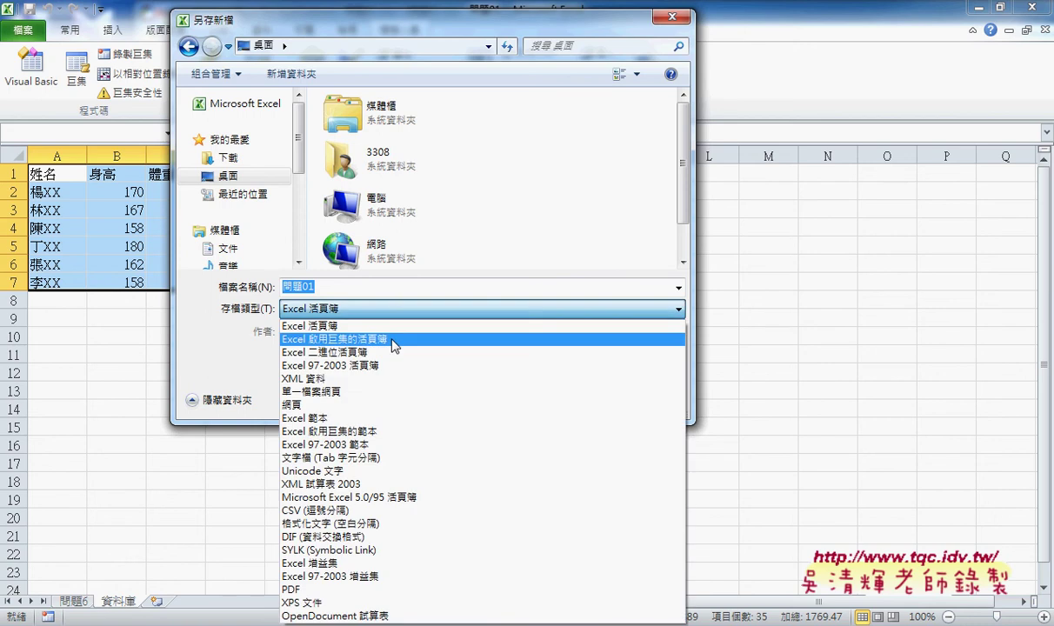
left_click(393, 339)
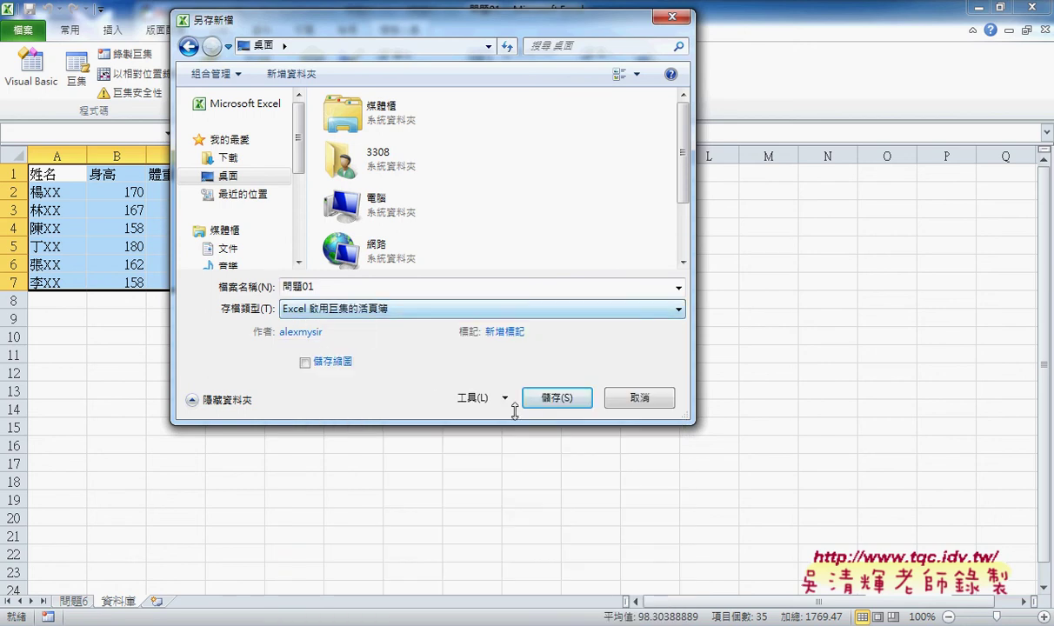
left_click(578, 404)
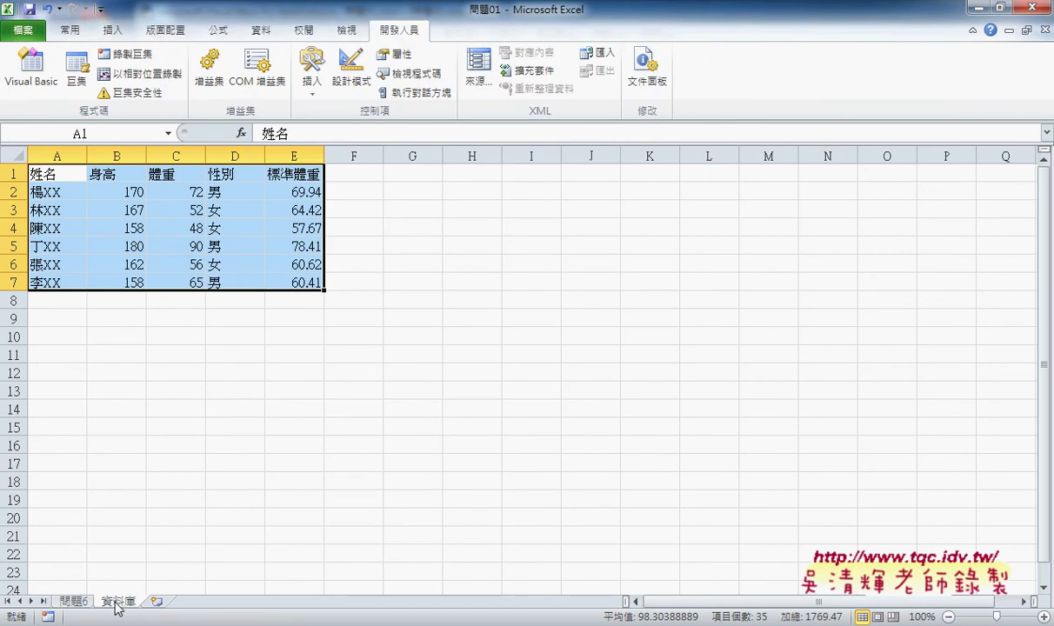
Reselect the table A1:E7 and check the 問題6 and 資料庫 sheets.
left_click_drag(52, 174, 287, 276)
left_click(77, 600)
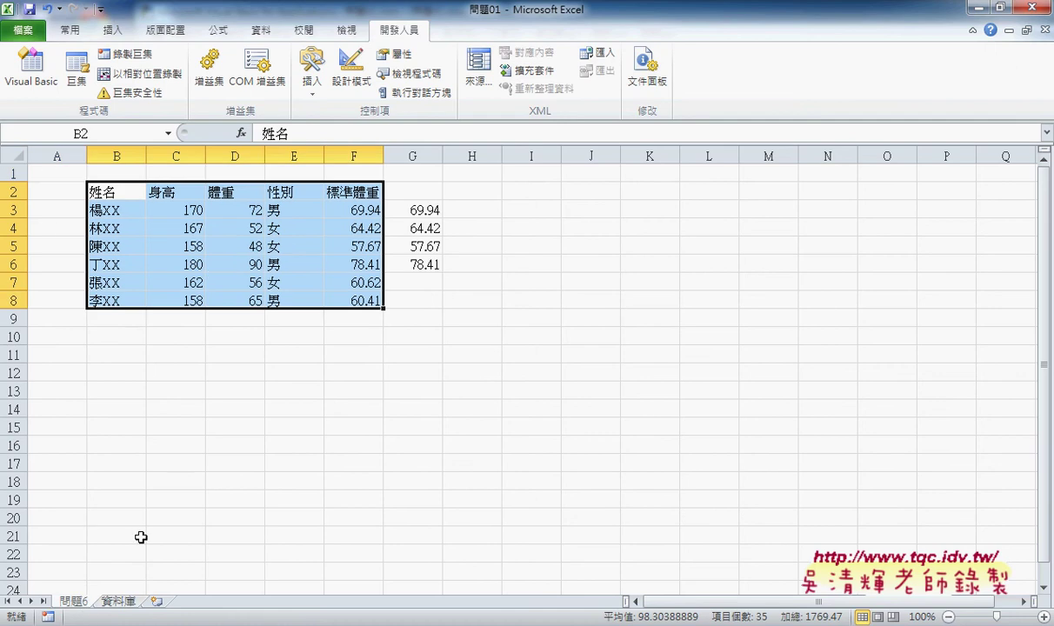
left_click(121, 600)
key("super")
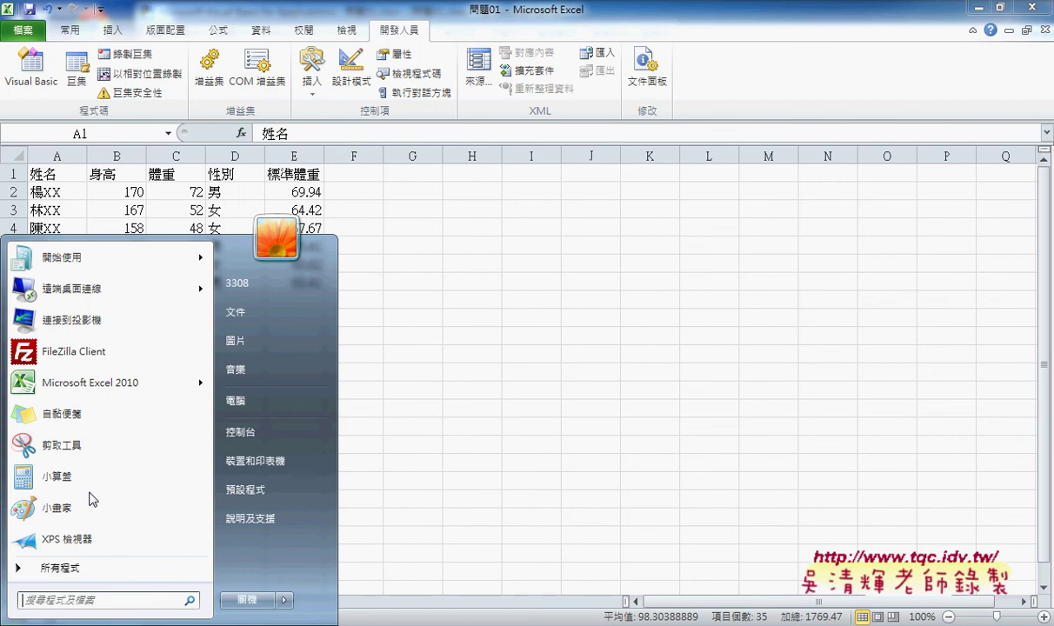
Launch Microsoft Access 2010 from Start > 所有程式 > Microsoft Office.
left_click(79, 568)
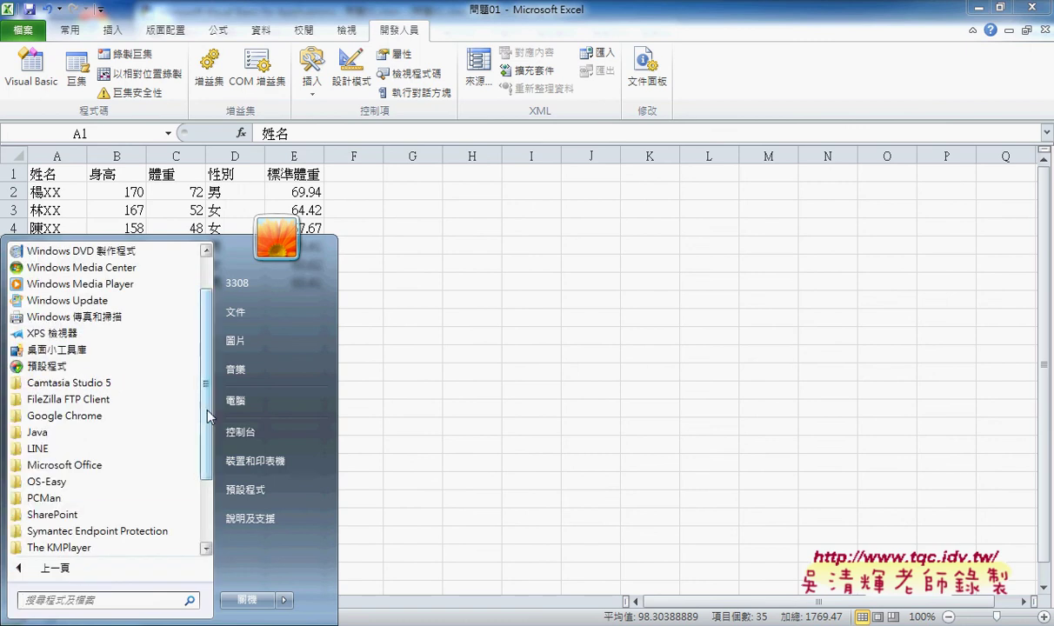
left_click_drag(208, 416, 211, 481)
left_click(127, 366)
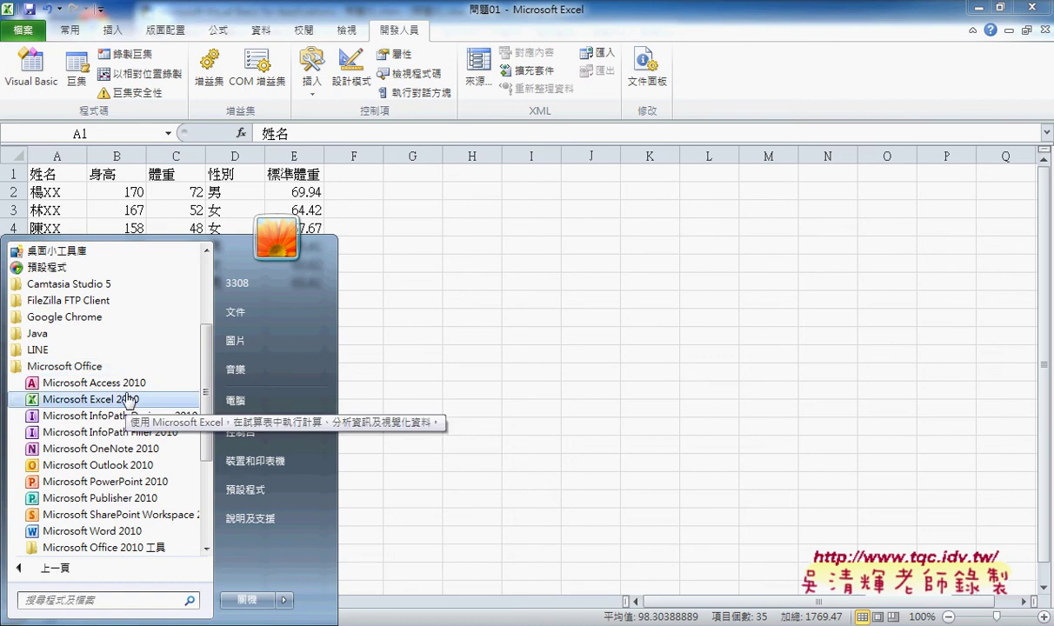
left_click(127, 396)
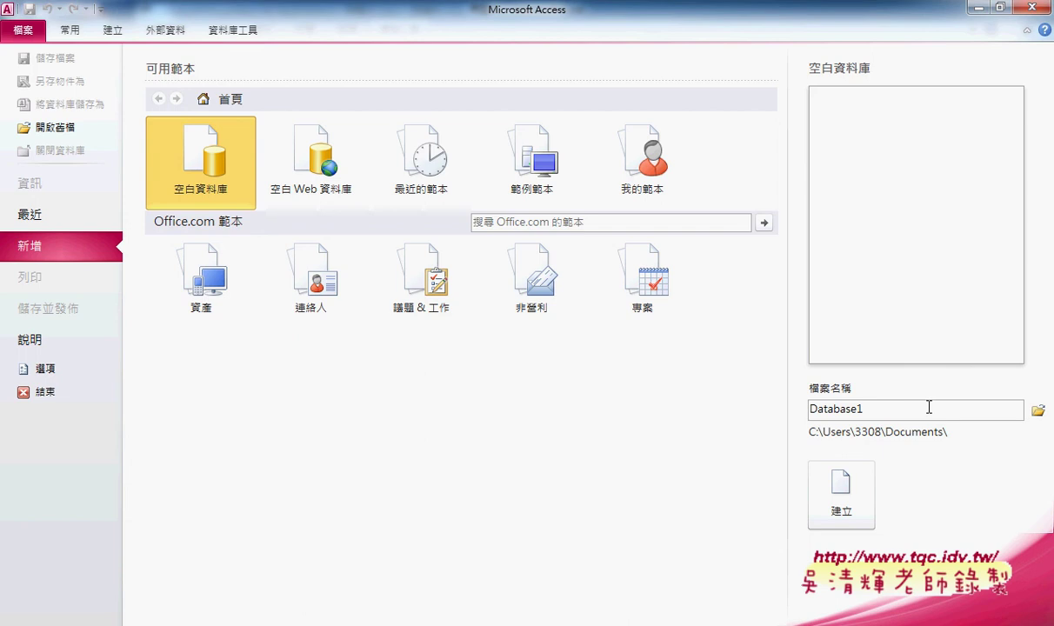
Replace Database1 with the name 問題01 and choose 桌面 as the save folder.
left_click_drag(931, 409, 756, 415)
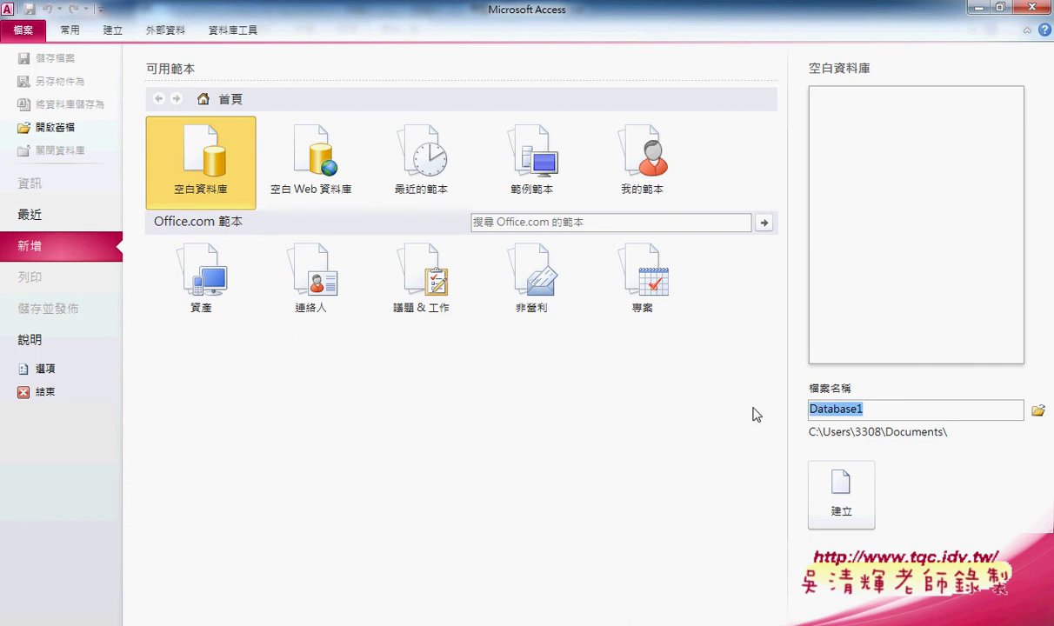
type("a8")
key("BackSpace")
key("BackSpace")
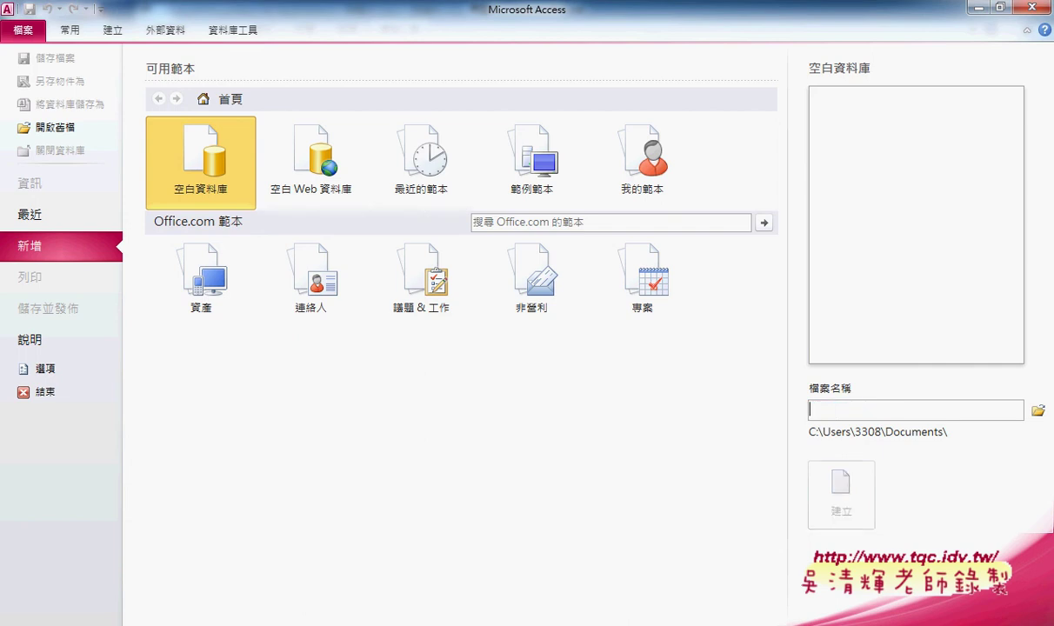
type("ㄨ")
type("ㄣˋ")
type("ㄊㄧˊ01")
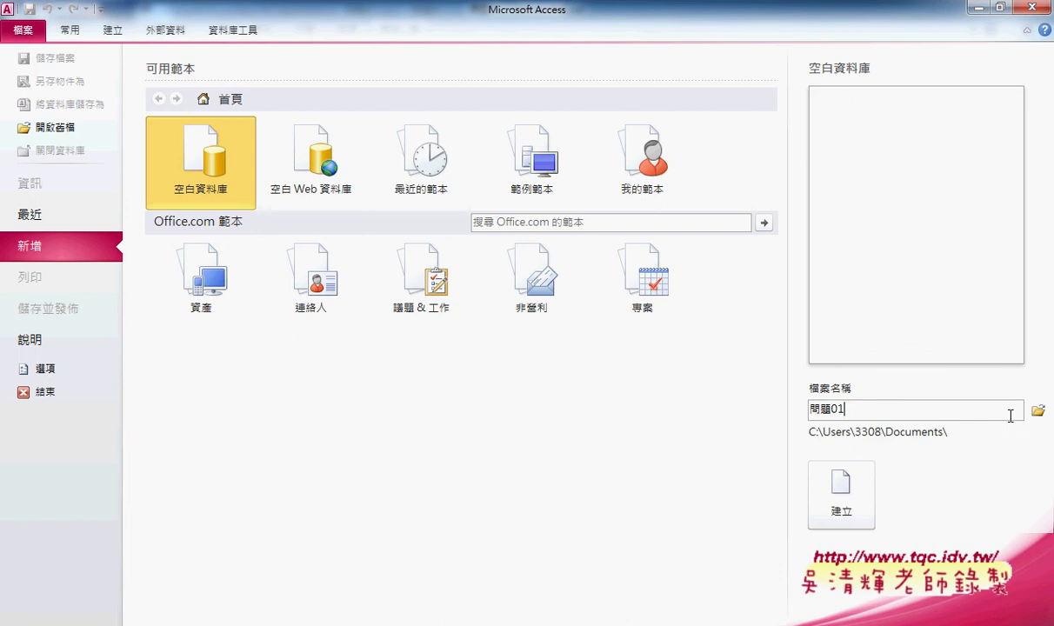
left_click(1038, 411)
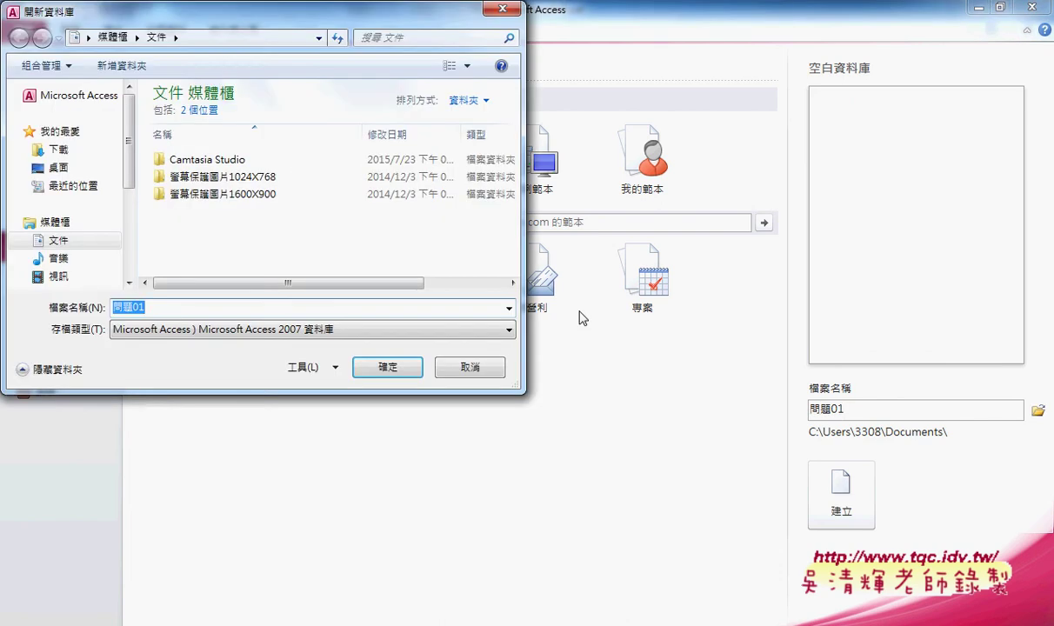
left_click(59, 168)
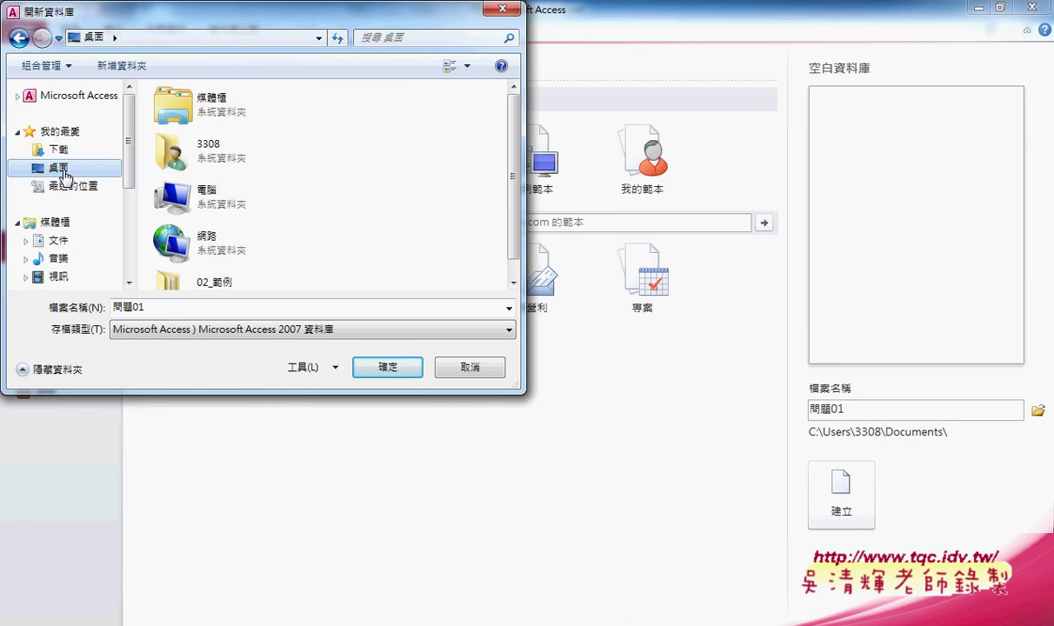
left_click_drag(513, 191, 514, 213)
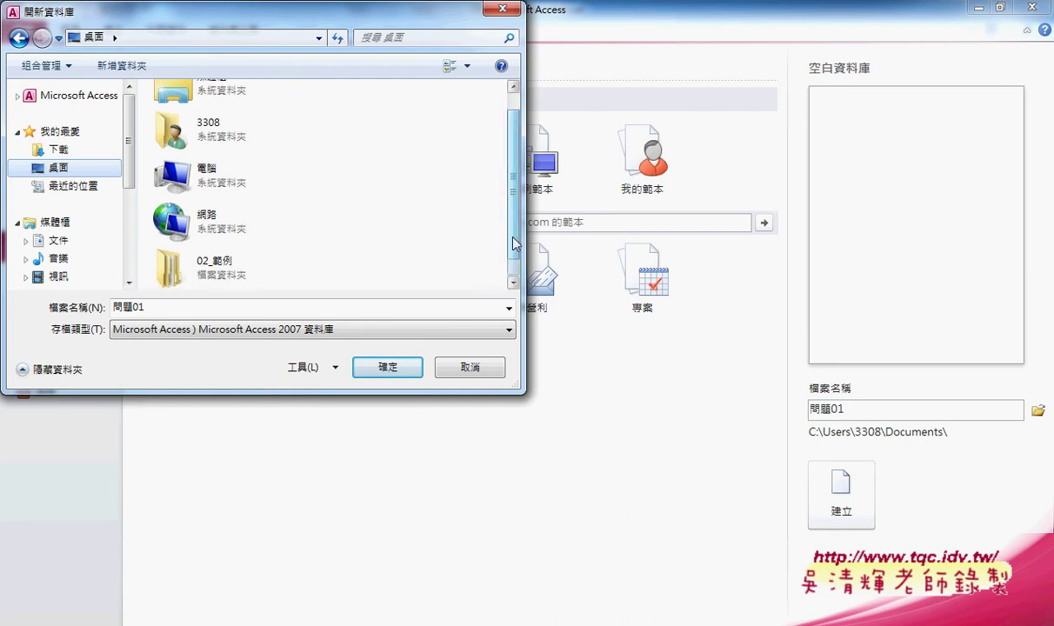
left_click(388, 369)
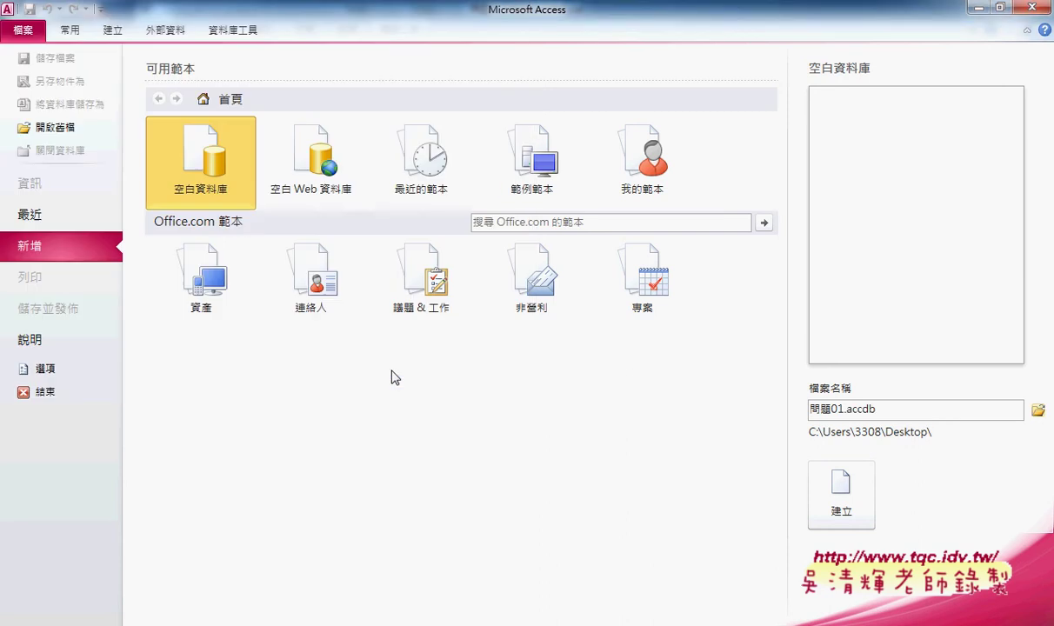
Create the 問題01 database and start the Excel import from the 外部資料 tab, marking it in red.
left_click(841, 492)
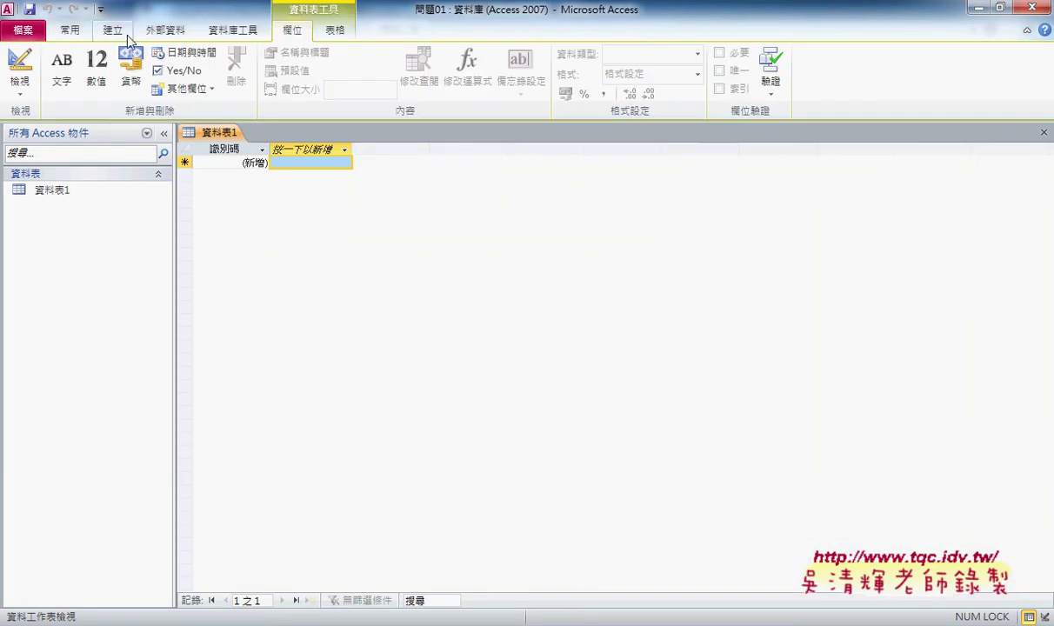
left_click(164, 35)
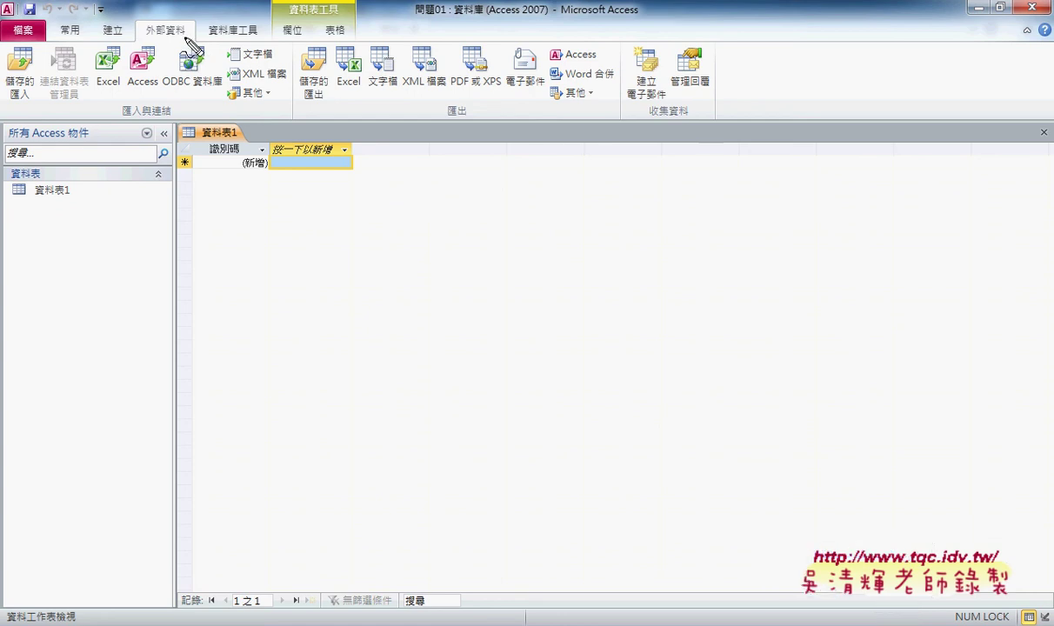
mouse_move(185, 35)
left_mouse_down()
mouse_move(146, 29)
mouse_move(187, 34)
left_mouse_up()
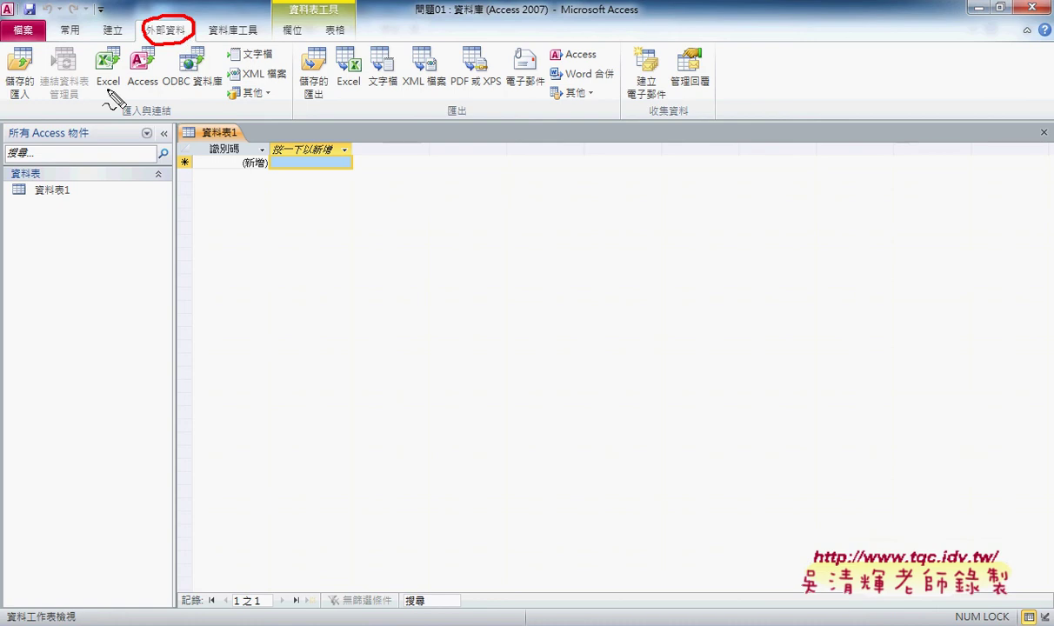
mouse_move(109, 102)
left_mouse_down()
mouse_move(96, 71)
mouse_move(111, 101)
left_mouse_up()
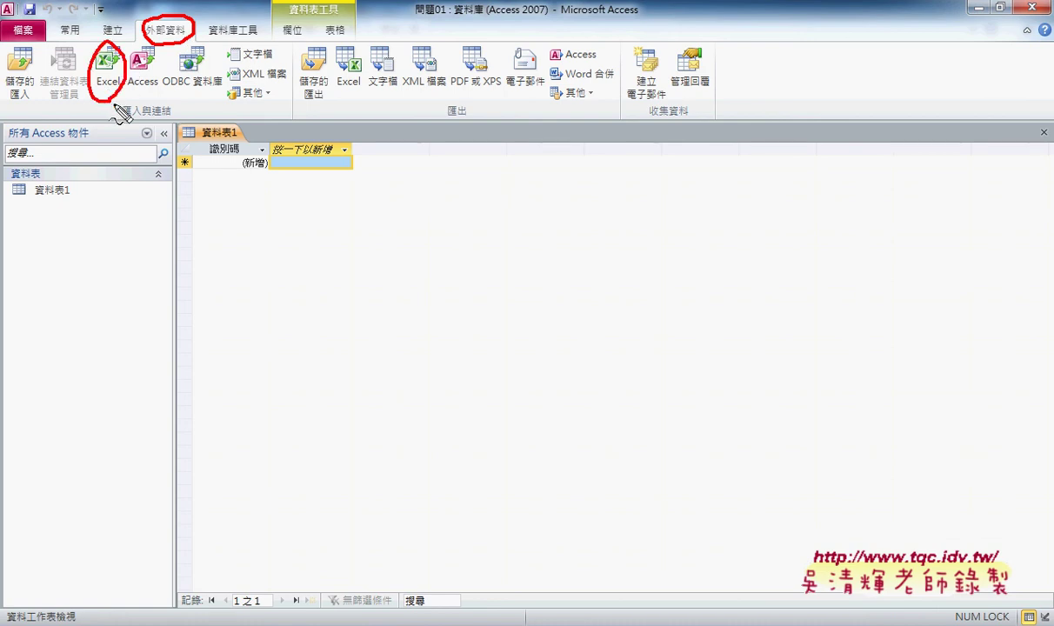
left_click(106, 74)
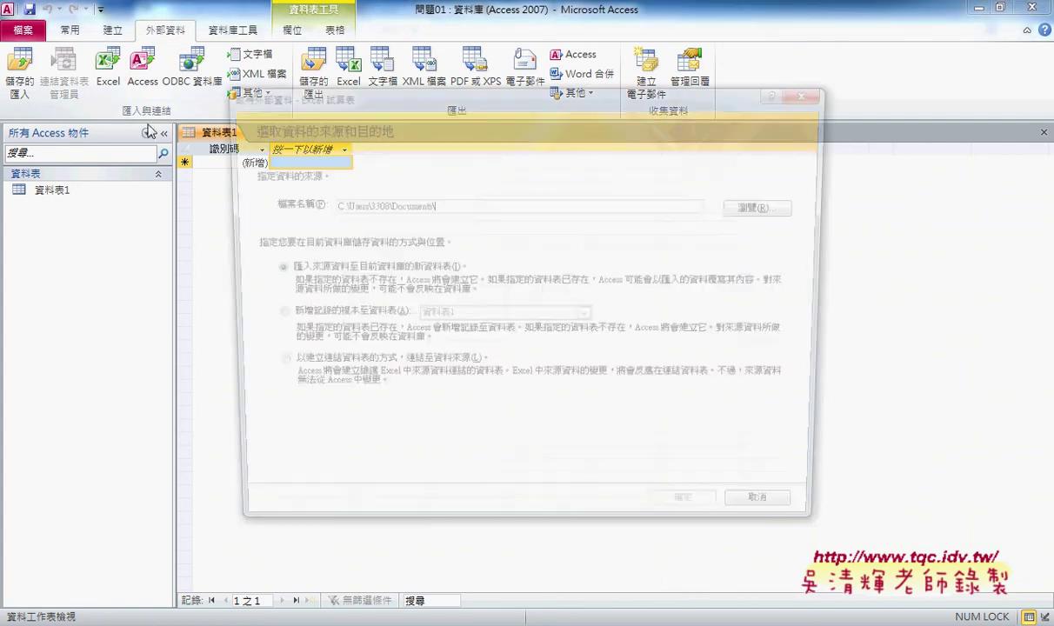
Browse to the Desktop and pick the 問題01 workbook as the import source.
left_click(770, 207)
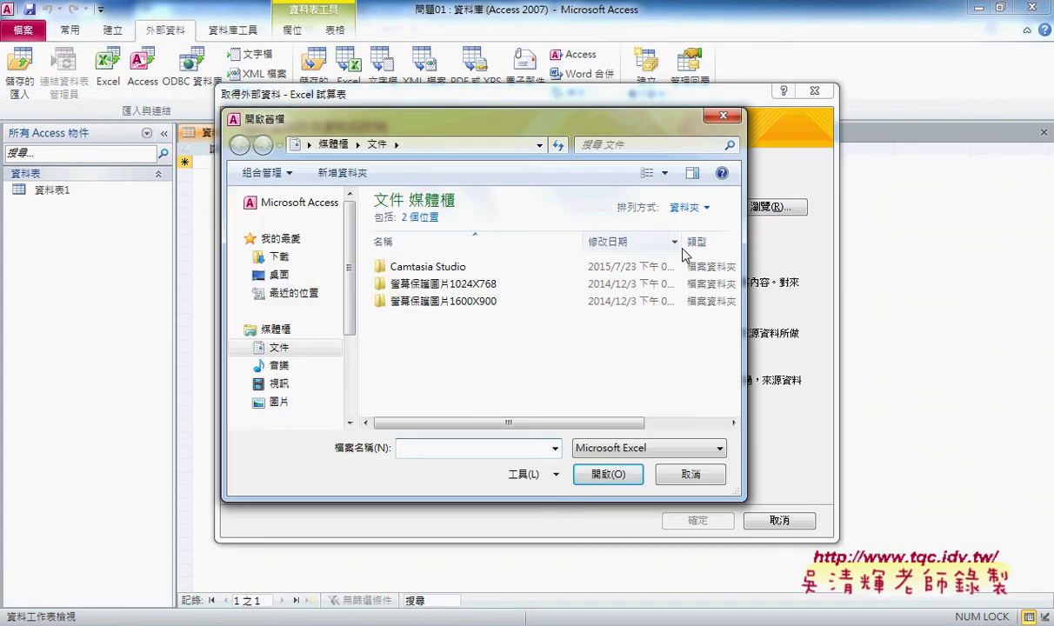
left_click(261, 275)
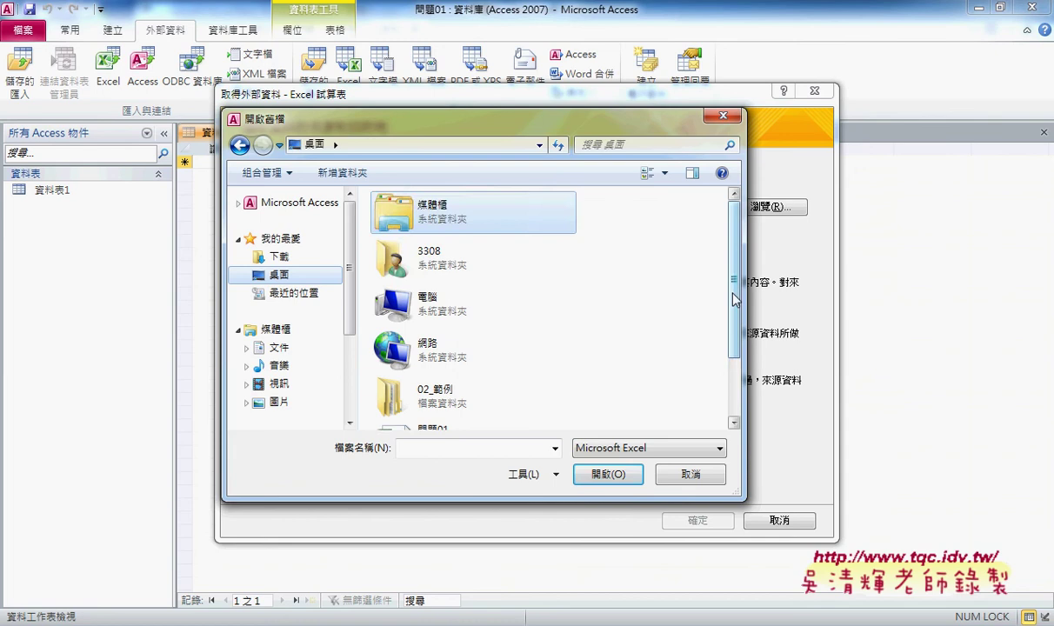
scroll(735, 298, "down", 2)
left_click(415, 361)
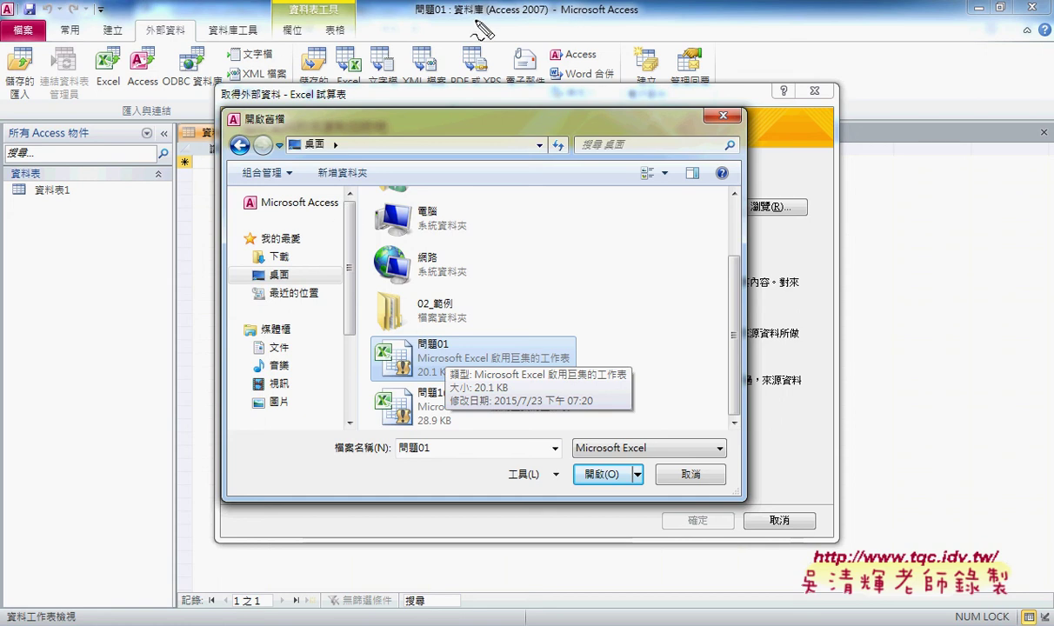
Mark the Excel, text, XML and ODBC import options in red, then confirm importing into a new table.
left_click_drag(454, 15, 490, 15)
left_click_drag(178, 39, 149, 39)
mouse_move(87, 91)
left_mouse_down()
mouse_move(126, 83)
mouse_move(352, 334)
left_mouse_up()
left_click_drag(311, 350, 352, 334)
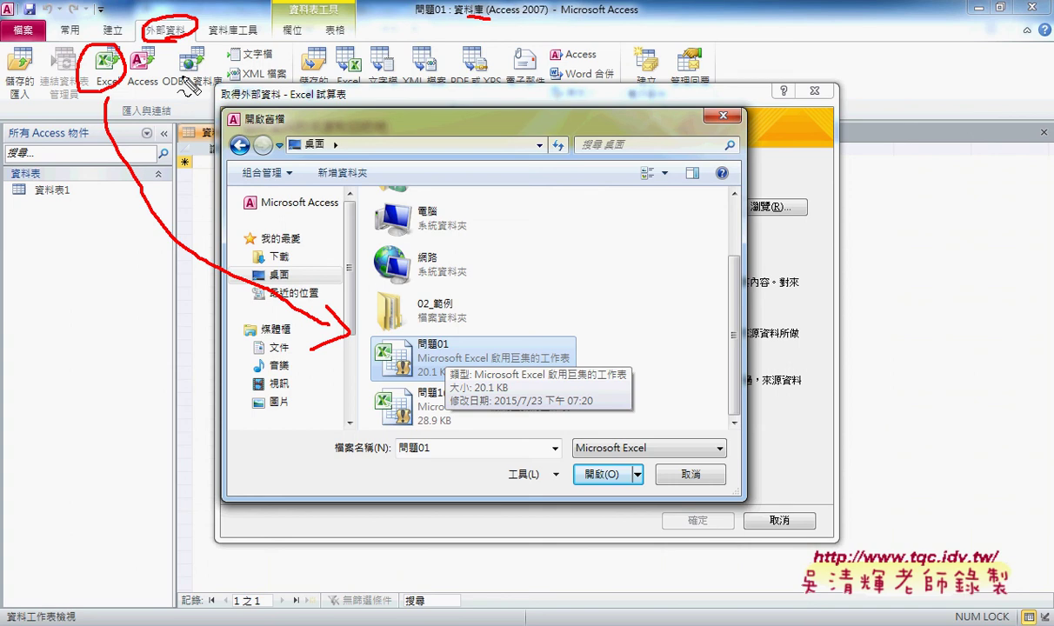
left_click_drag(246, 63, 270, 63)
left_click_drag(245, 84, 263, 84)
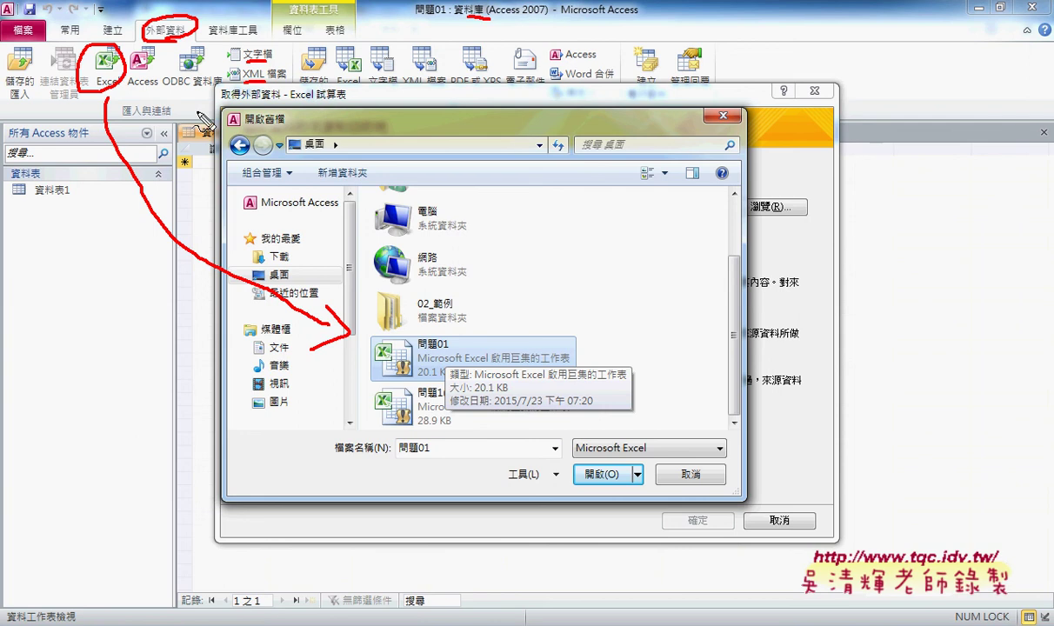
mouse_move(186, 110)
left_mouse_down()
mouse_move(231, 64)
mouse_move(196, 109)
left_mouse_up()
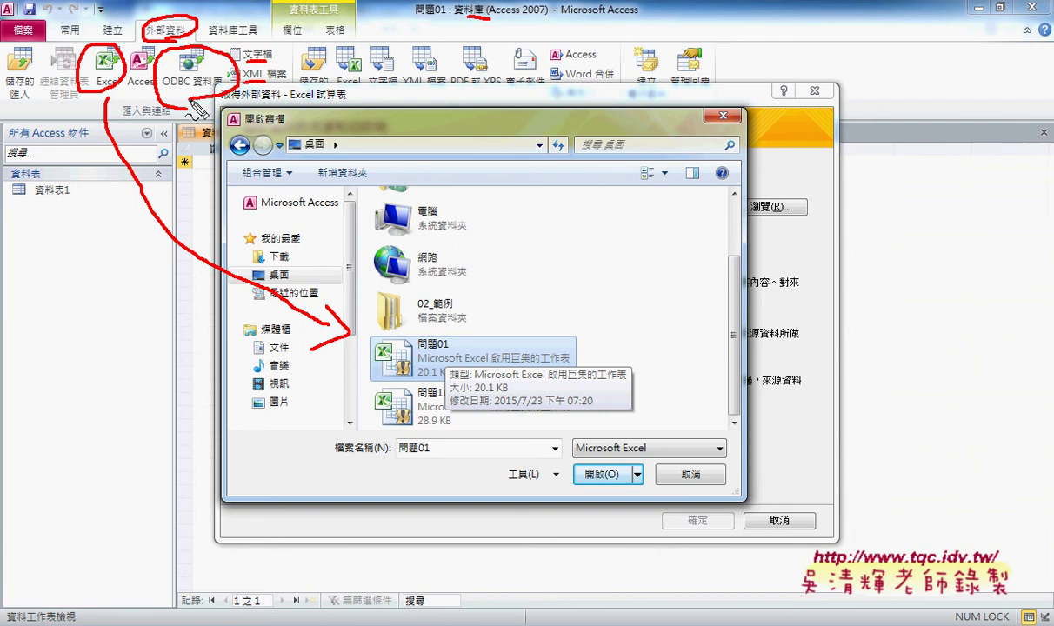
key("Escape")
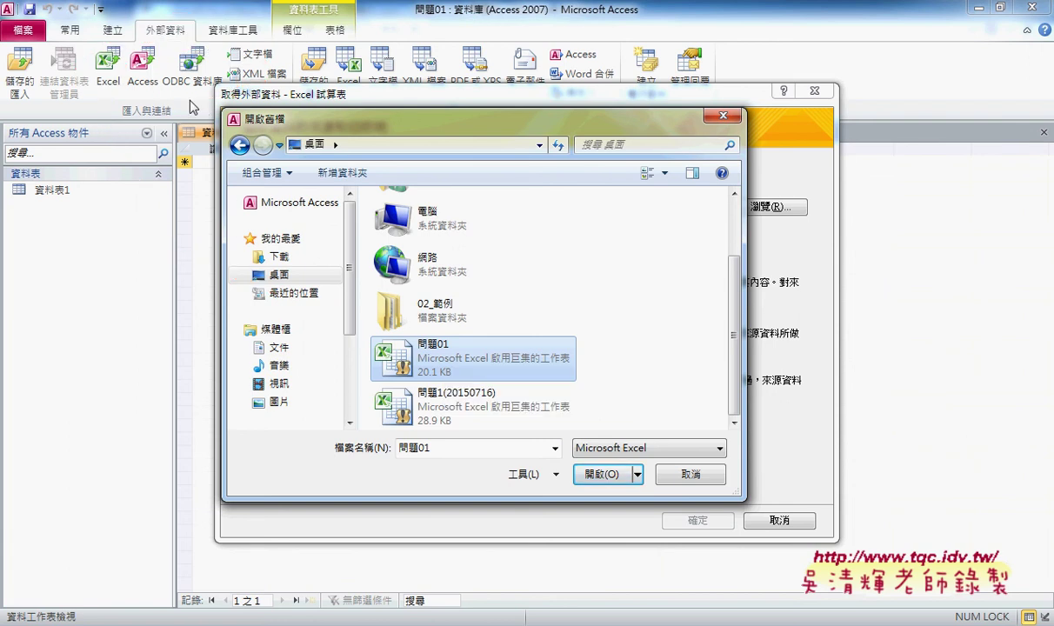
left_click(591, 474)
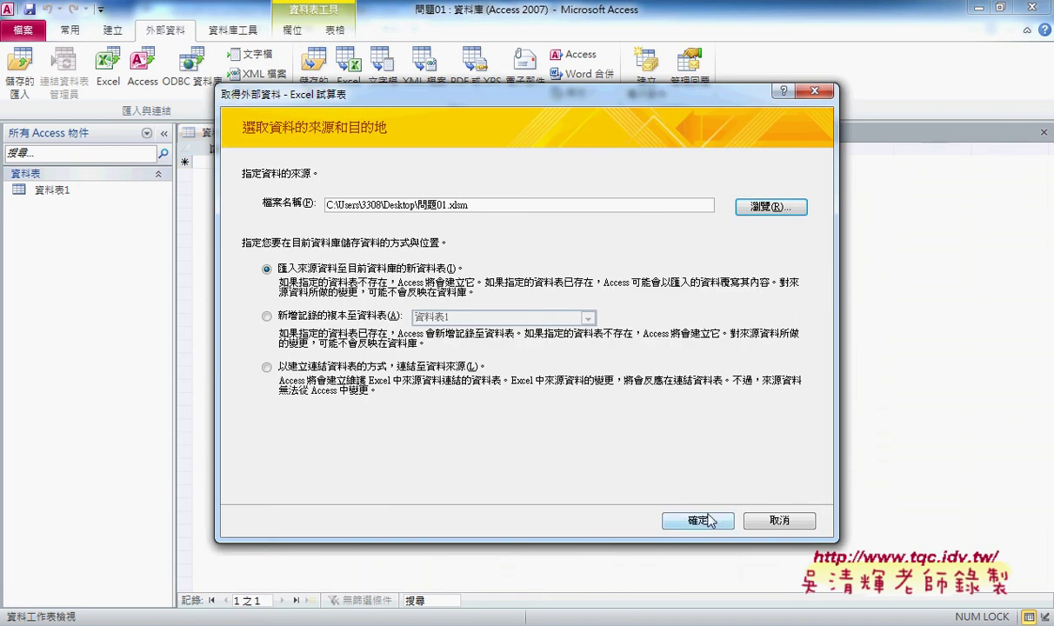
left_click(709, 520)
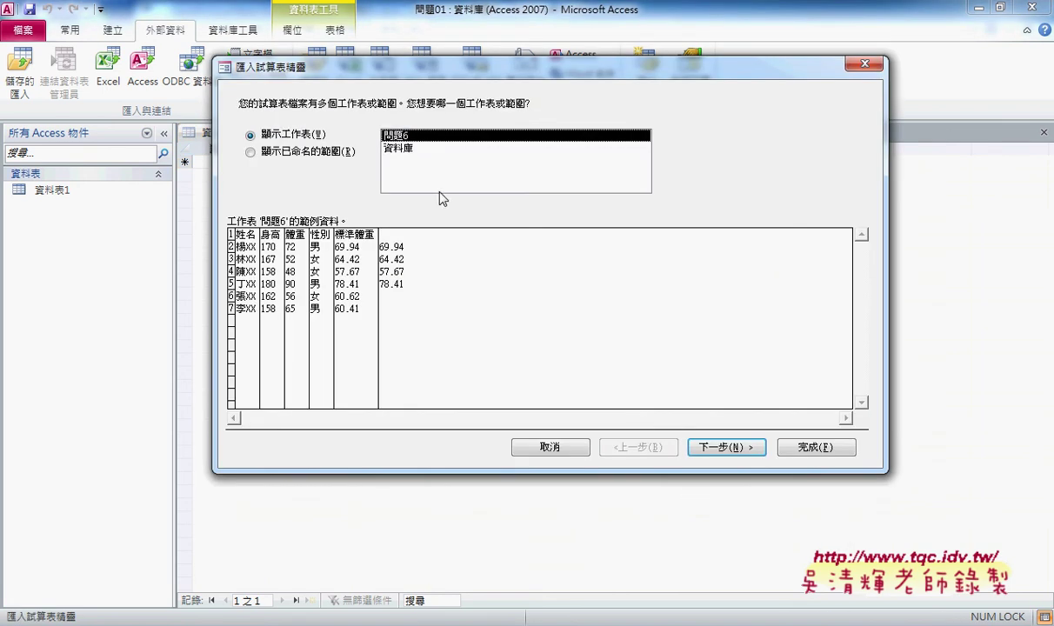
Highlight the 資料庫 sheet in red and choose it as the worksheet to import.
left_click(398, 148)
left_click(413, 135)
left_click_drag(463, 108, 522, 108)
left_click_drag(407, 161, 399, 144)
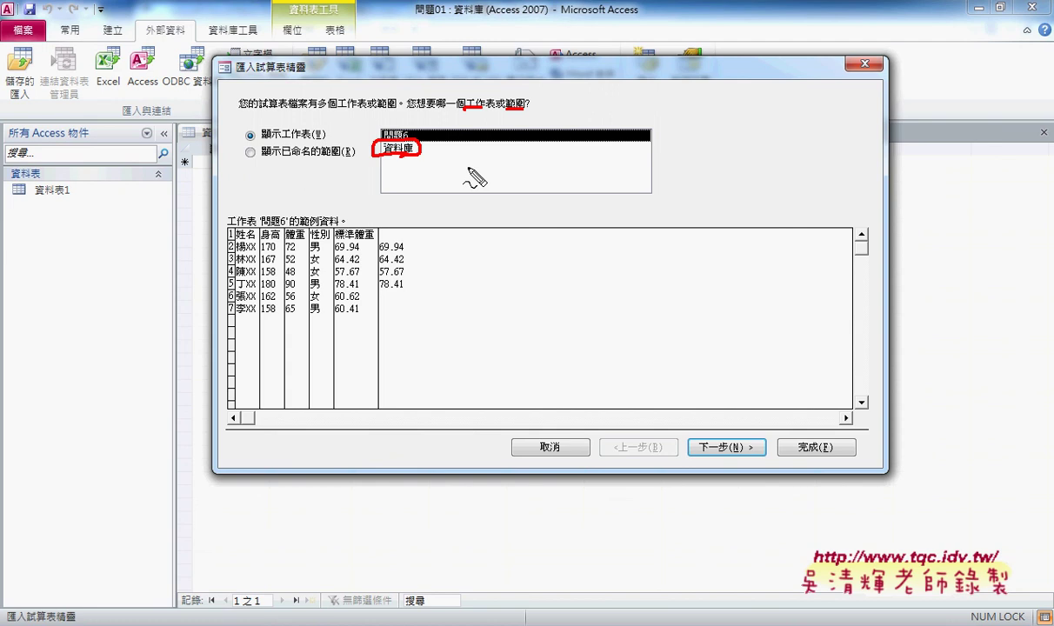
key("Escape")
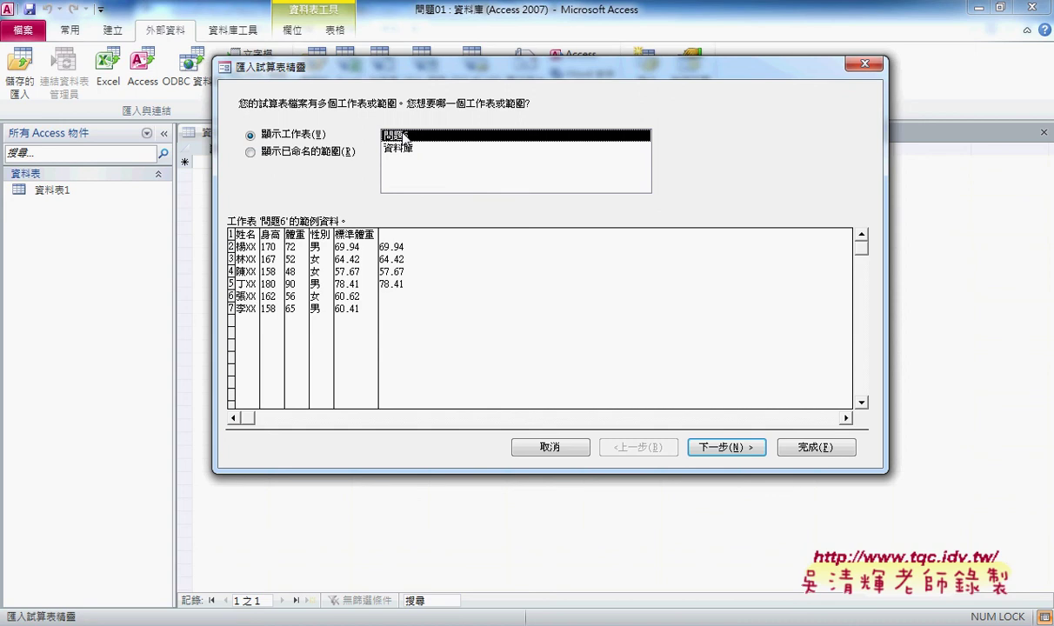
left_click(407, 150)
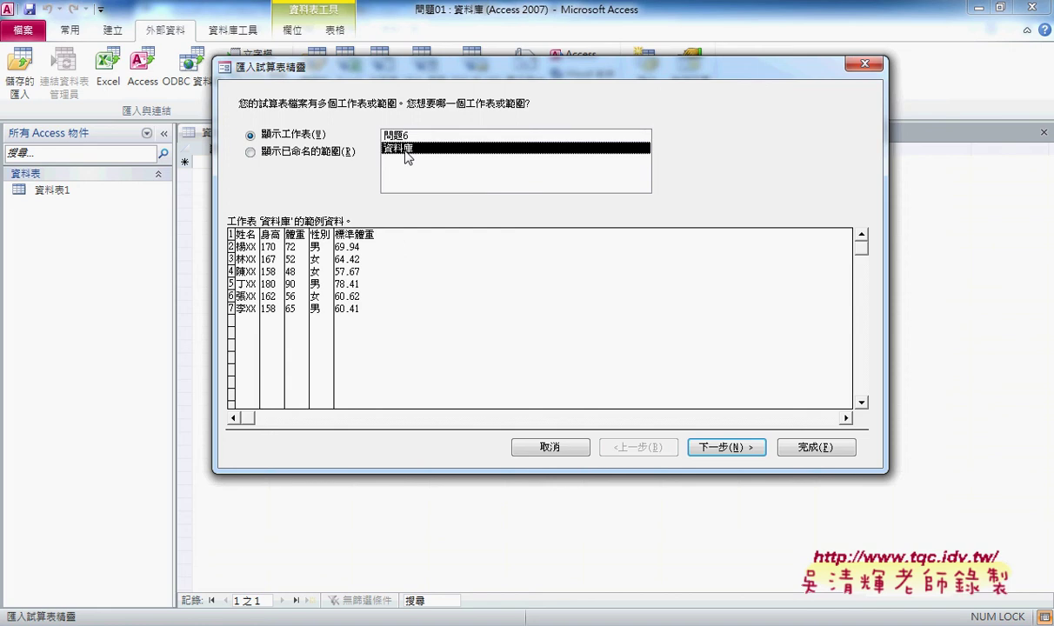
Box the column-name row in red and keep '第一列是欄名' checked.
left_click(724, 447)
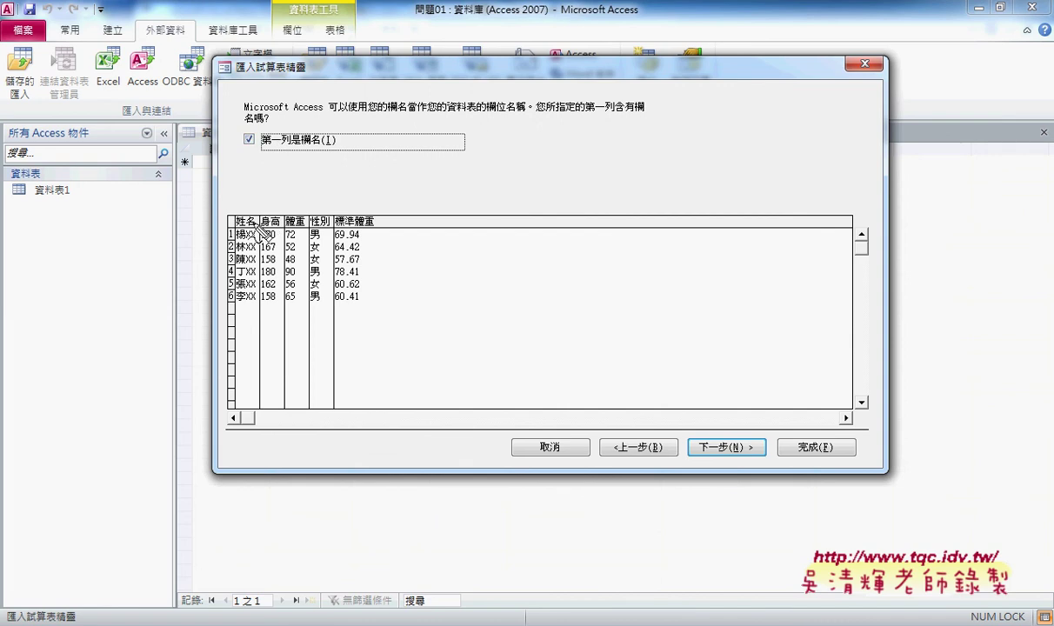
mouse_move(219, 212)
left_mouse_down()
mouse_move(219, 231)
mouse_move(376, 210)
mouse_move(386, 228)
left_mouse_up()
left_click_drag(232, 231, 383, 228)
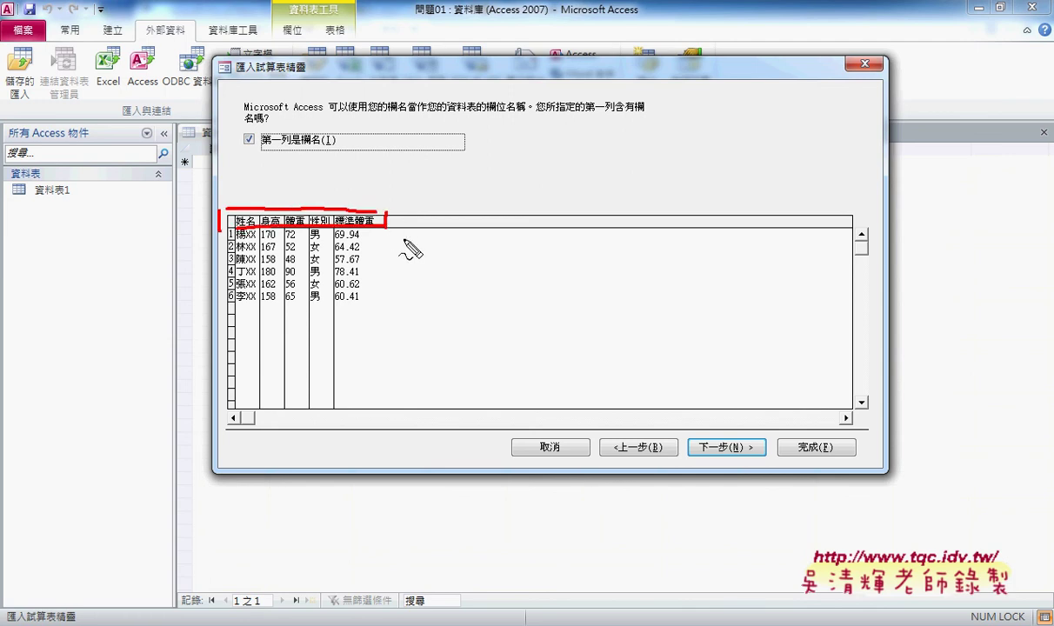
right_click(405, 243)
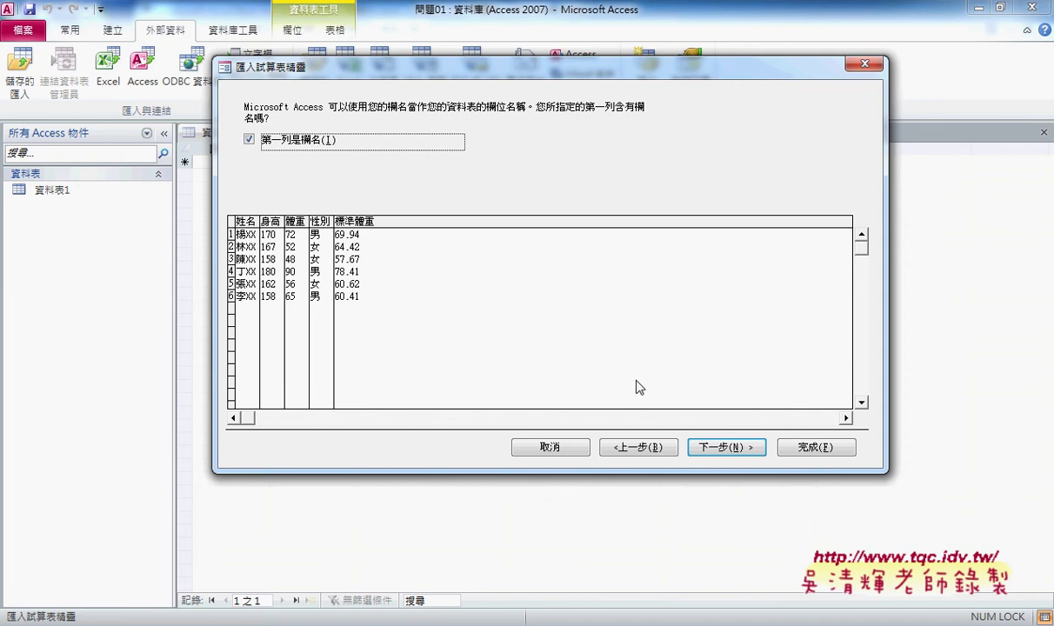
left_click(753, 452)
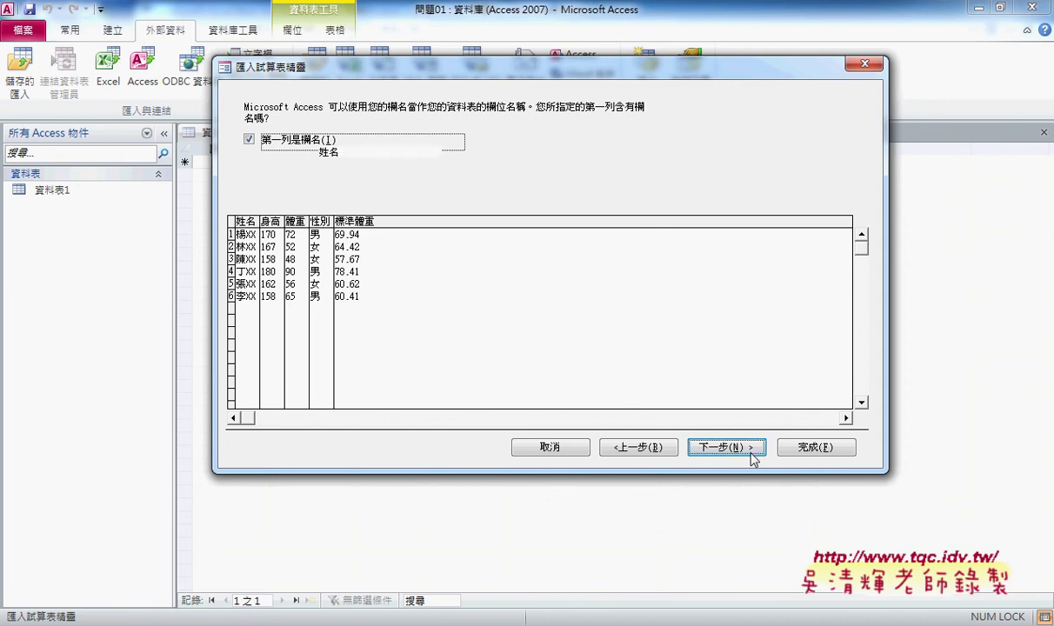
Review each column's import settings and change 身高's data type to 長整數.
left_click(267, 248)
left_click(292, 252)
left_click(320, 259)
left_click(338, 252)
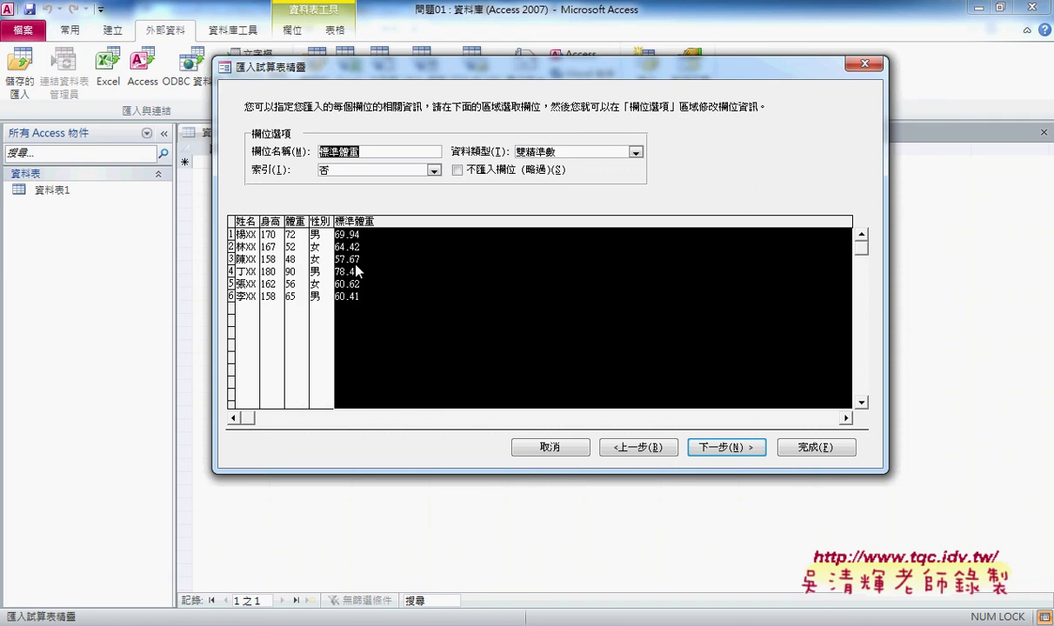
left_click(297, 270)
left_click(272, 274)
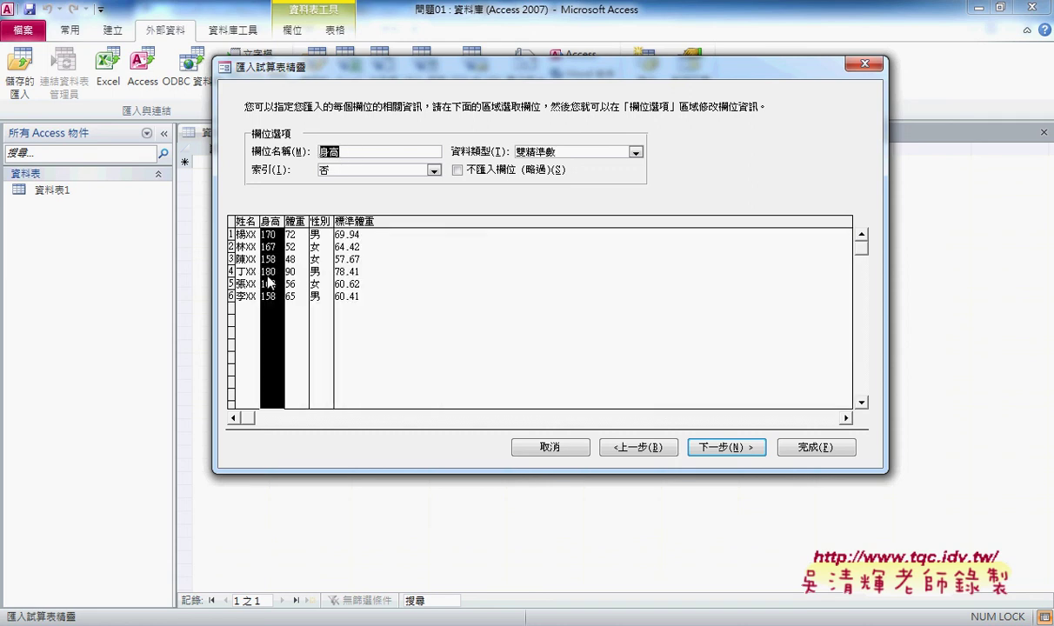
left_click(236, 278)
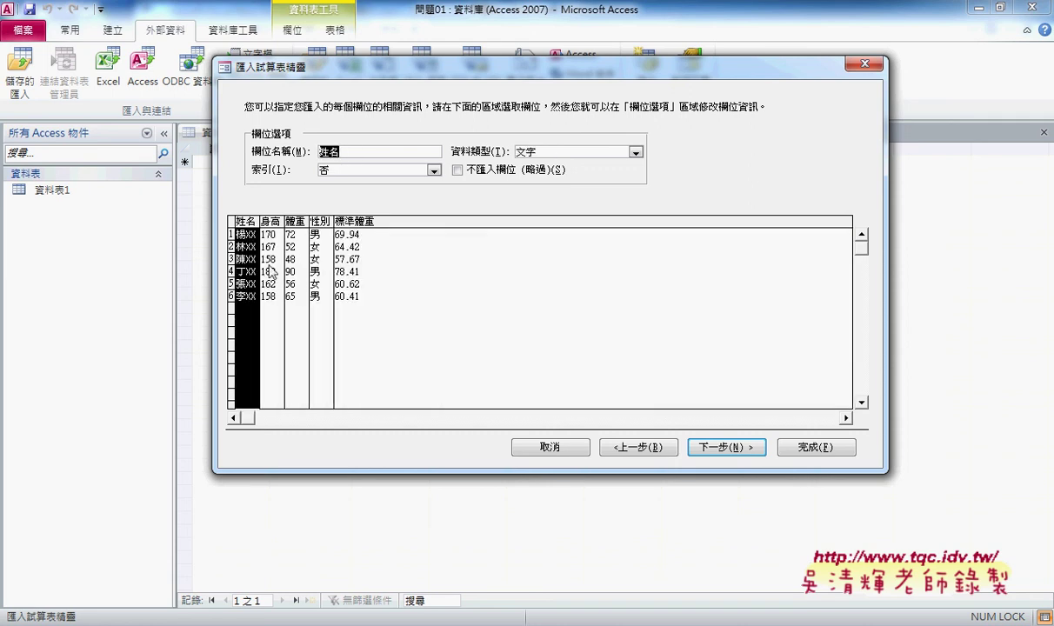
left_click(265, 241)
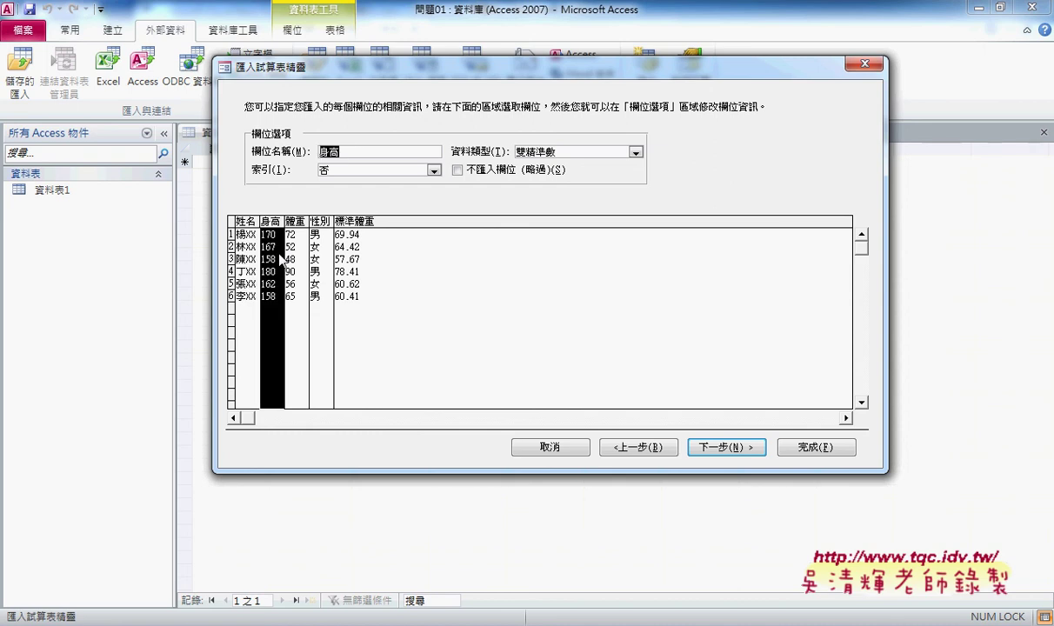
left_click(636, 153)
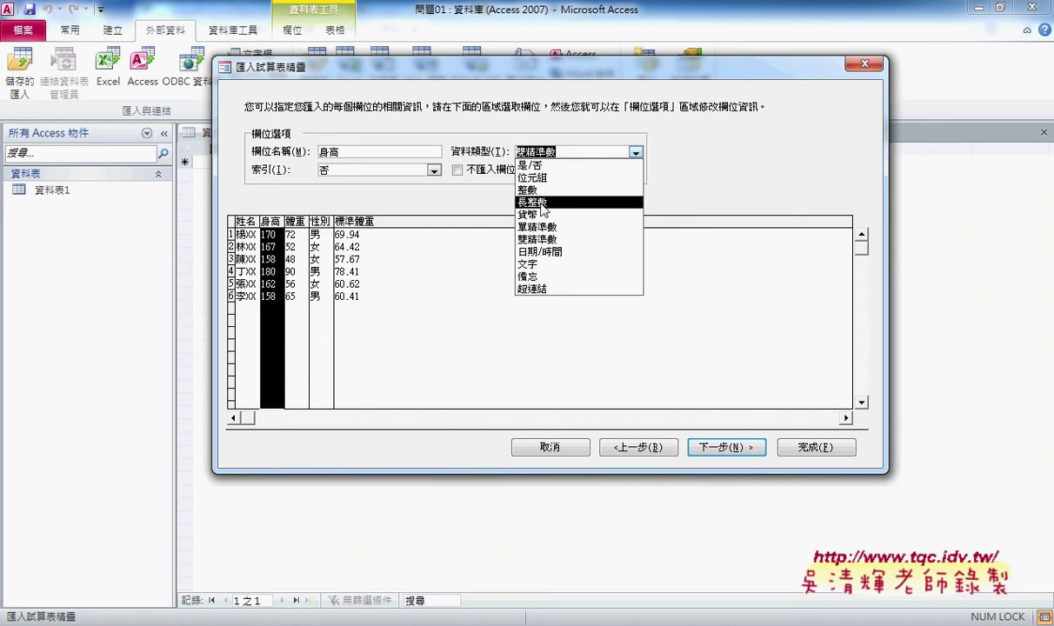
left_click(542, 205)
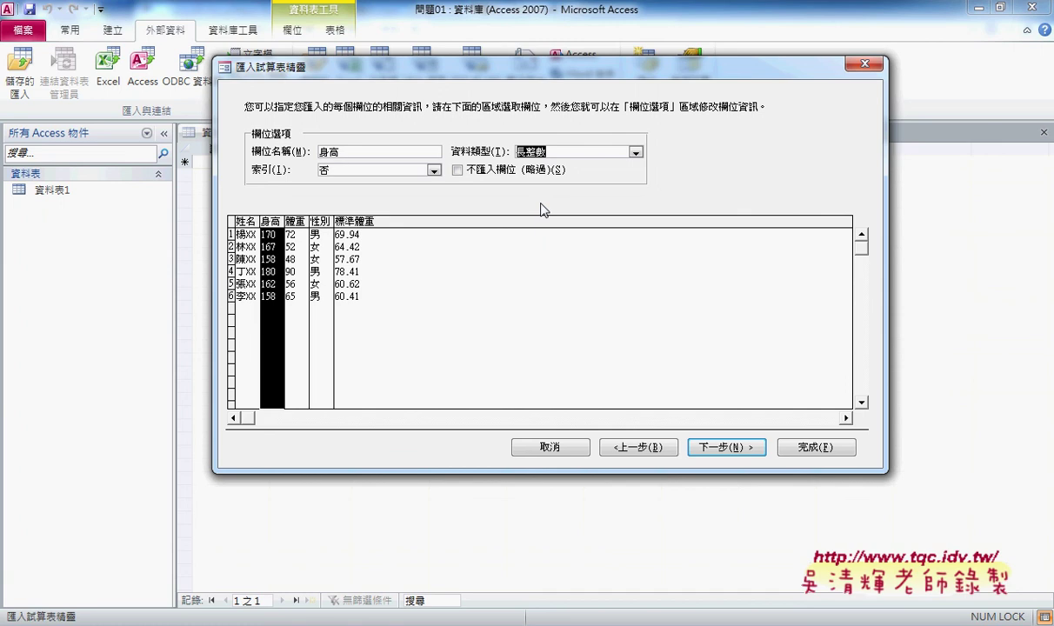
Keep 標準體重 as 雙精準數, recheck 性別 and 姓名, and move on to primary-key options.
left_click(344, 247)
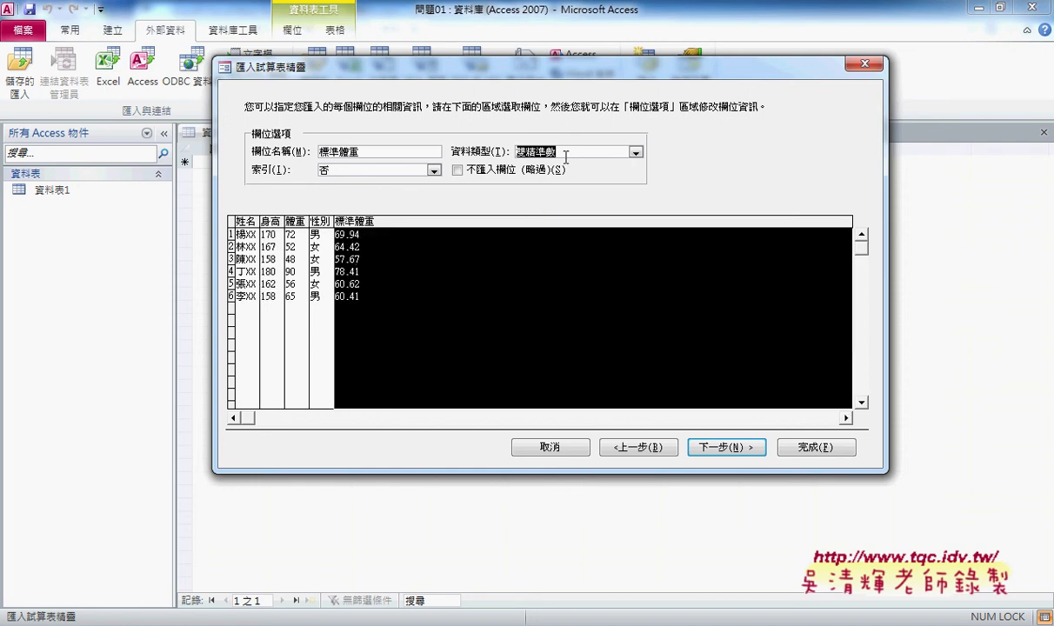
left_click(602, 152)
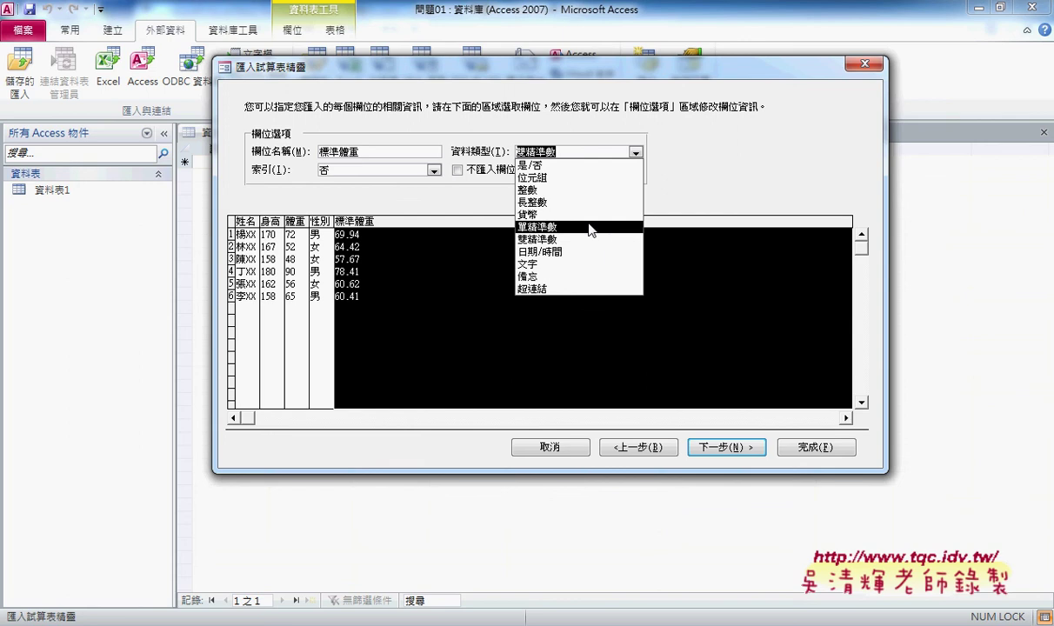
left_click(558, 239)
left_click(319, 247)
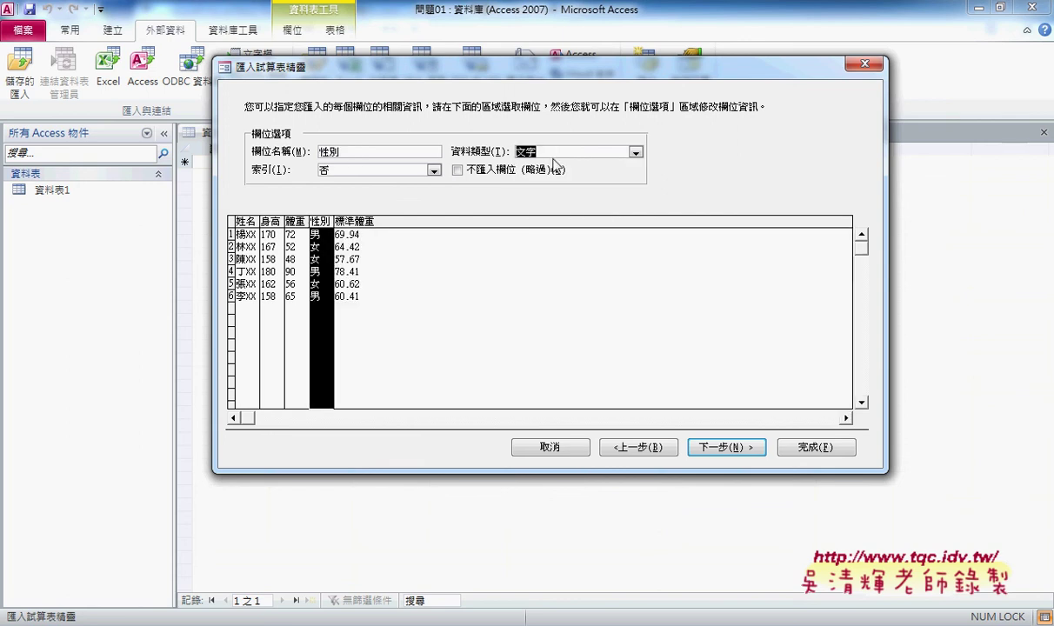
left_click(233, 230)
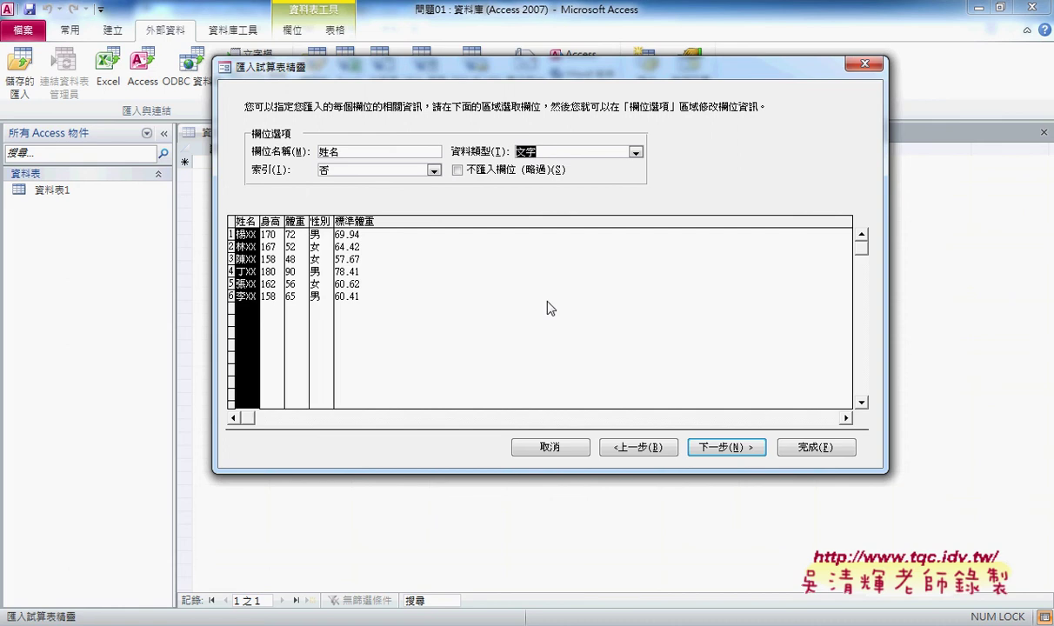
left_click(729, 448)
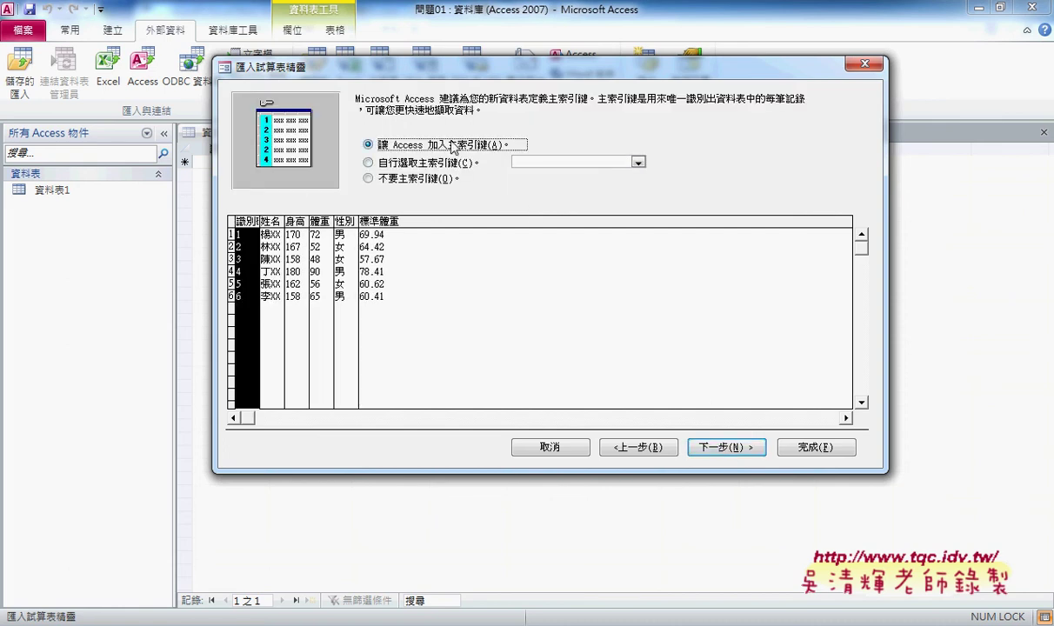
Choose 不要主索引鍵, name the new table 問題01, and finish the import without saving steps.
left_click(424, 181)
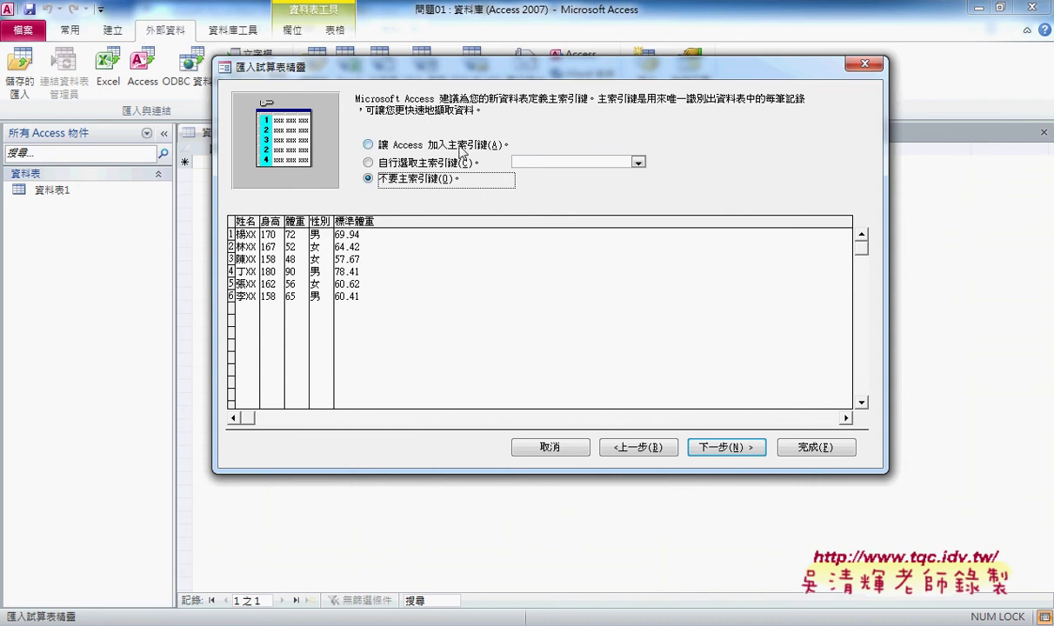
left_click(724, 448)
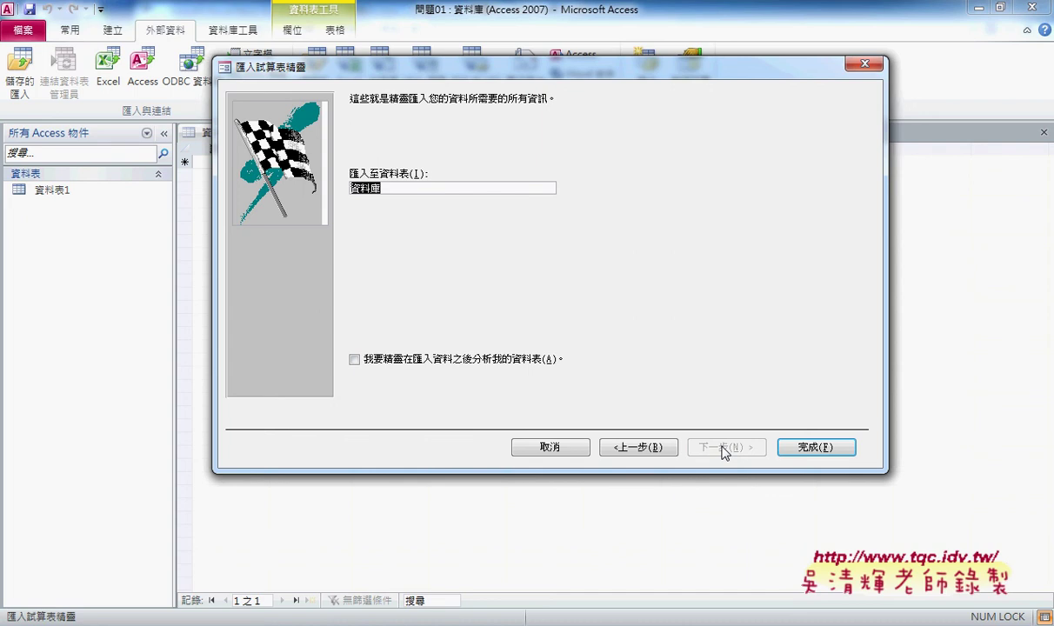
type("問")
type("題")
type("01")
left_click(821, 449)
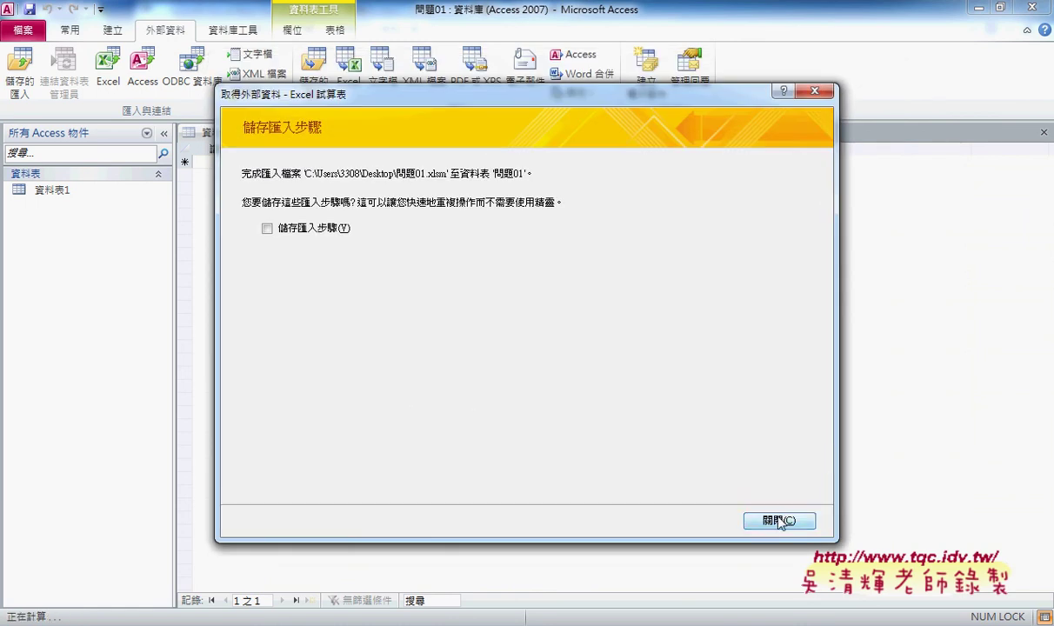
left_click(780, 521)
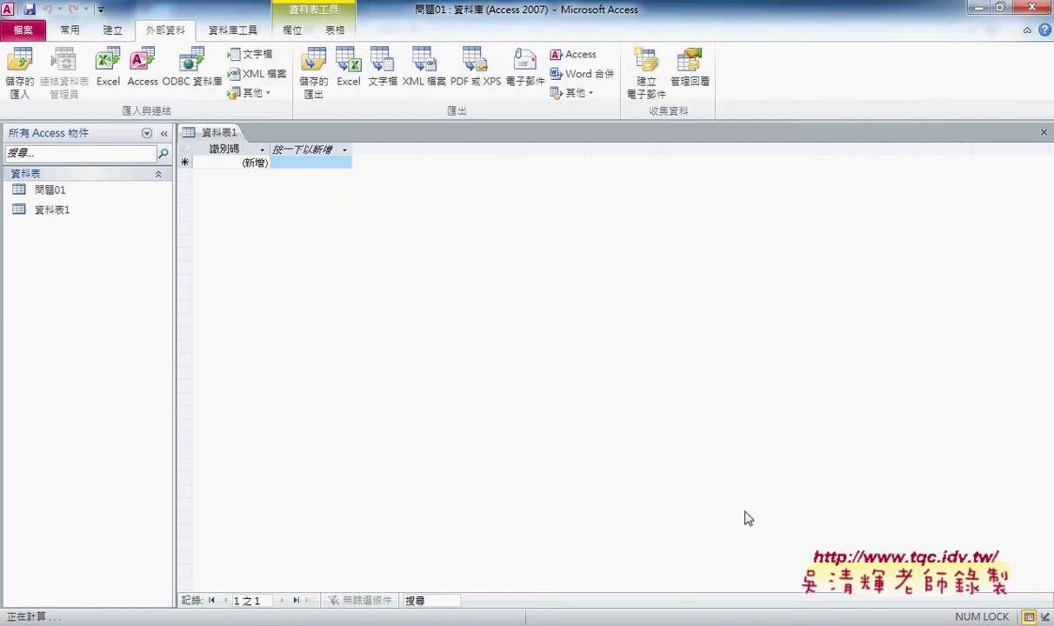
Open table 問題01, select its six records, and shrink Access to reveal Excel's 資料庫 sheet.
double_click(56, 194)
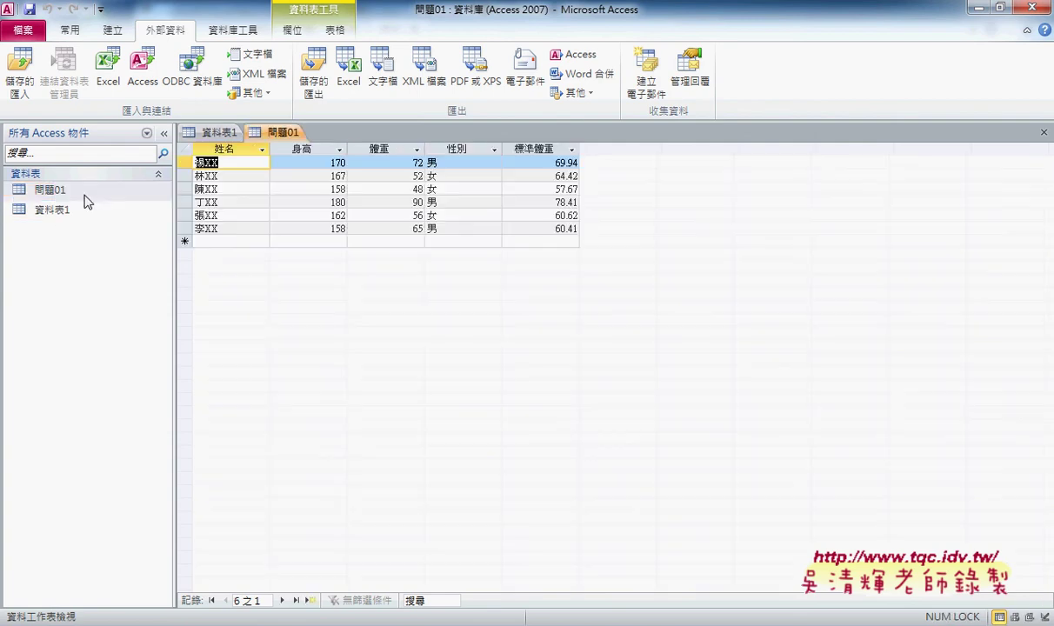
left_click(188, 162)
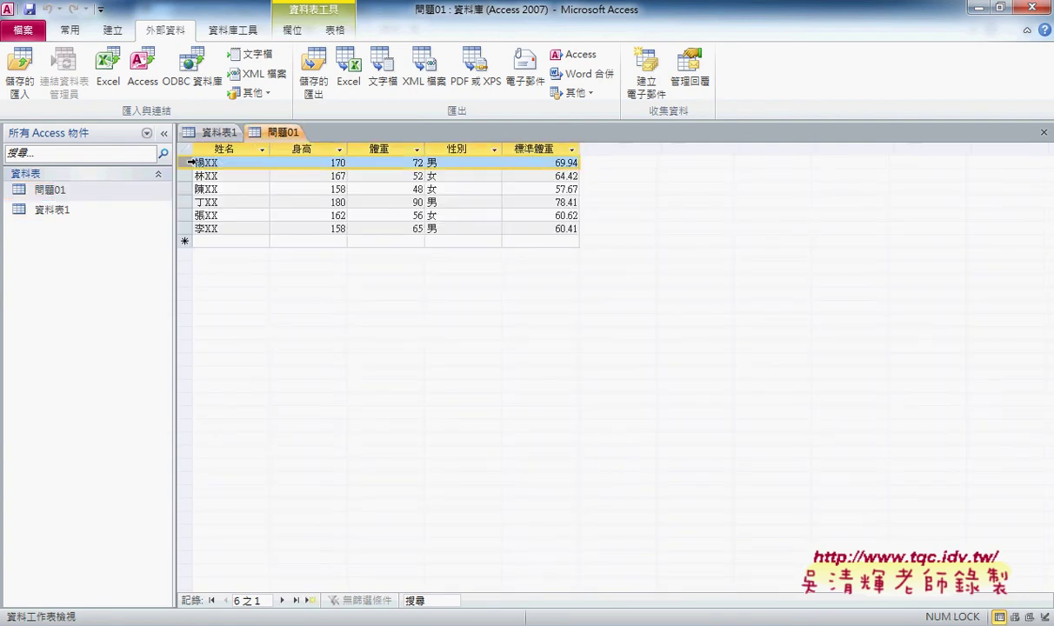
left_click_drag(188, 162, 186, 228)
mouse_move(522, 20)
left_mouse_down()
mouse_move(525, 42)
mouse_move(882, 80)
mouse_move(850, 78)
left_mouse_up()
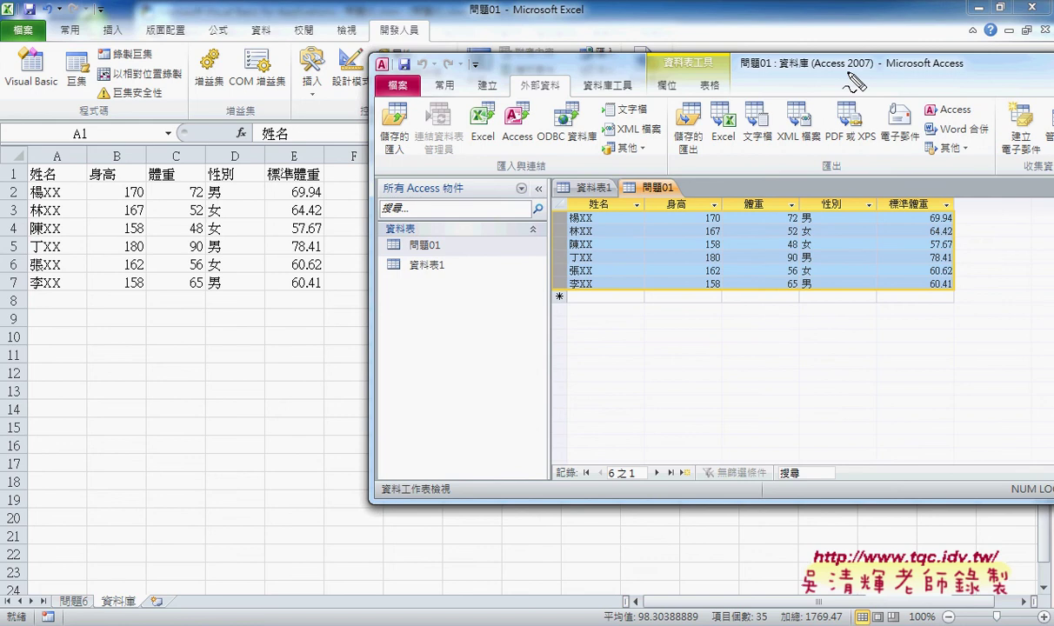
mouse_move(246, 339)
left_mouse_down()
mouse_move(333, 259)
mouse_move(235, 329)
left_mouse_up()
left_click_drag(140, 587, 148, 607)
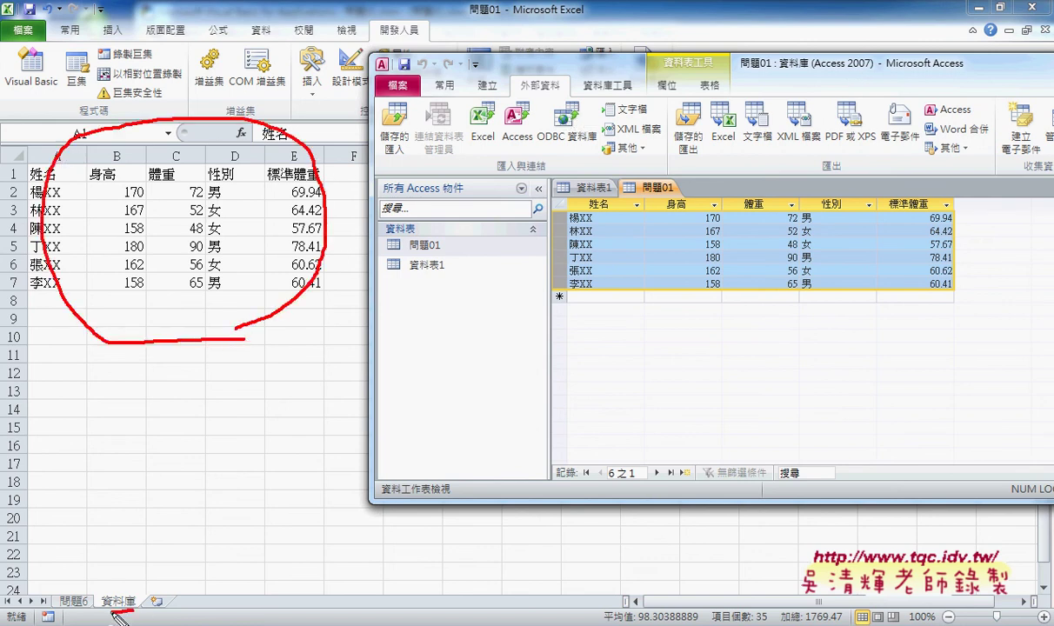
mouse_move(109, 573)
left_mouse_down()
mouse_move(144, 378)
mouse_move(170, 376)
left_mouse_up()
left_click_drag(326, 208, 533, 247)
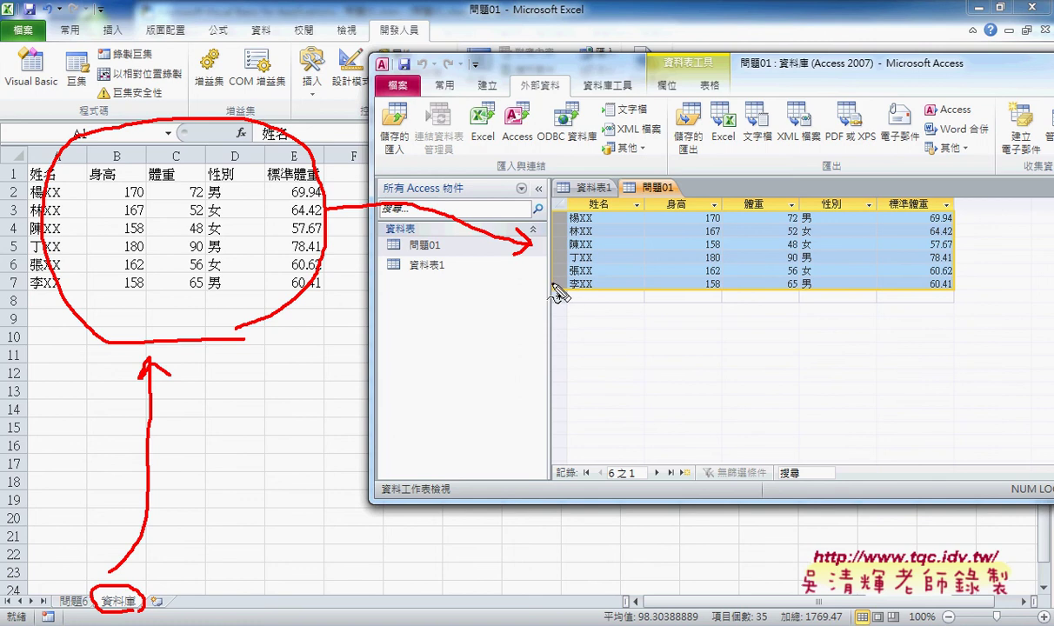
mouse_move(553, 280)
left_mouse_down()
mouse_move(553, 320)
mouse_move(956, 287)
mouse_move(953, 313)
left_mouse_up()
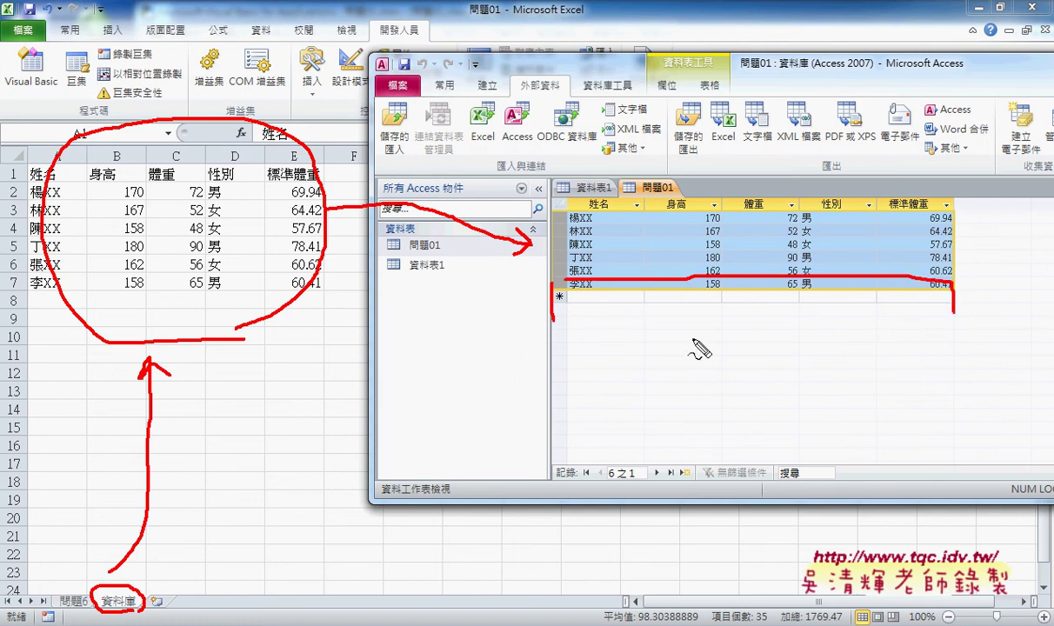
left_click_drag(553, 315, 950, 317)
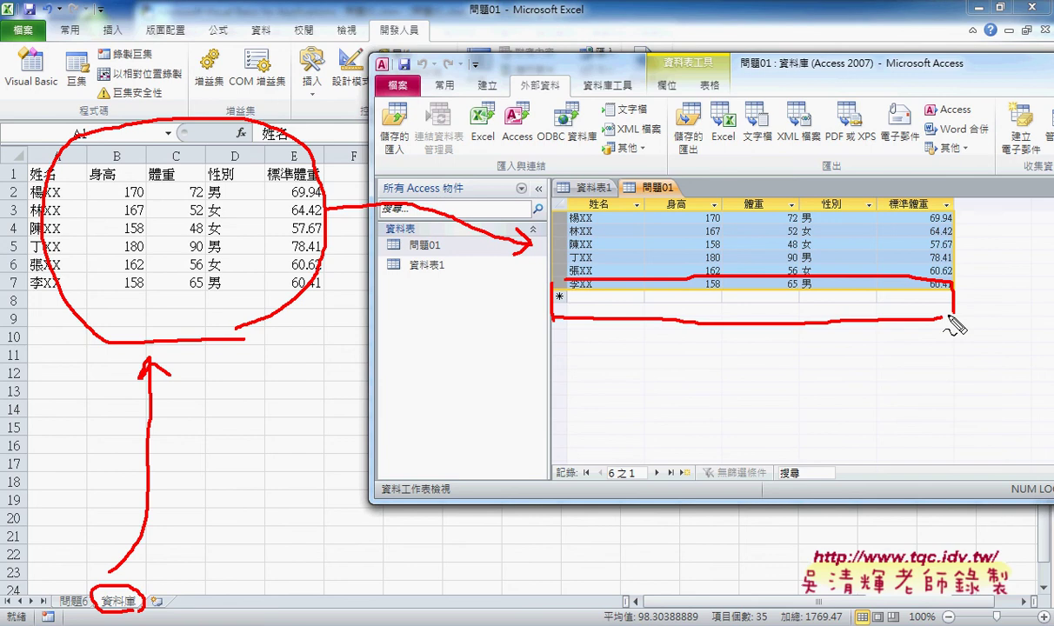
left_click_drag(779, 42, 794, 60)
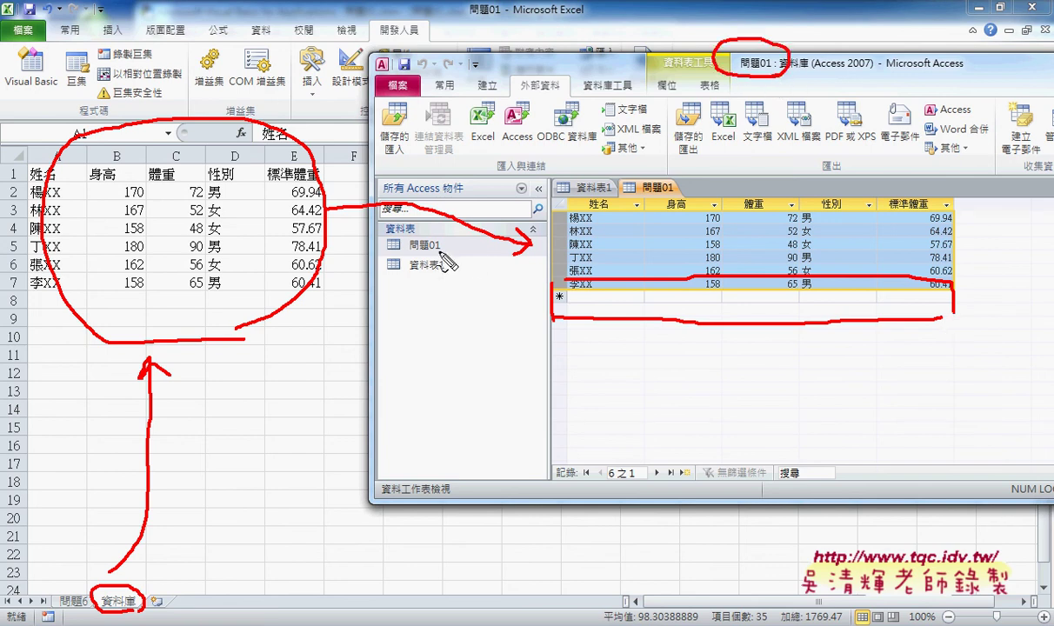
mouse_move(433, 251)
left_mouse_down()
mouse_move(456, 233)
mouse_move(534, 324)
left_mouse_up()
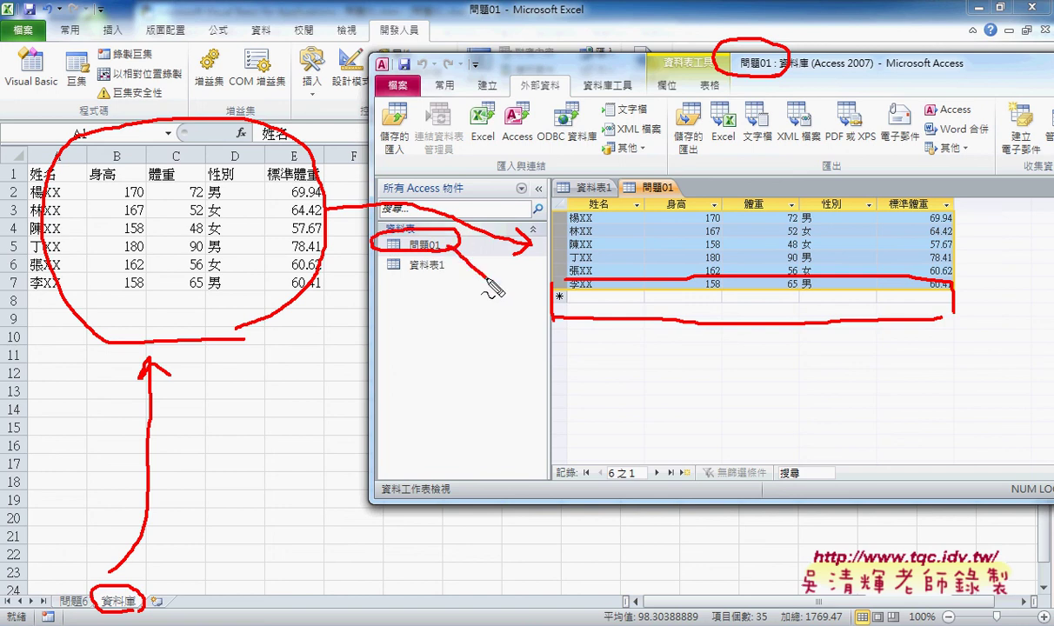